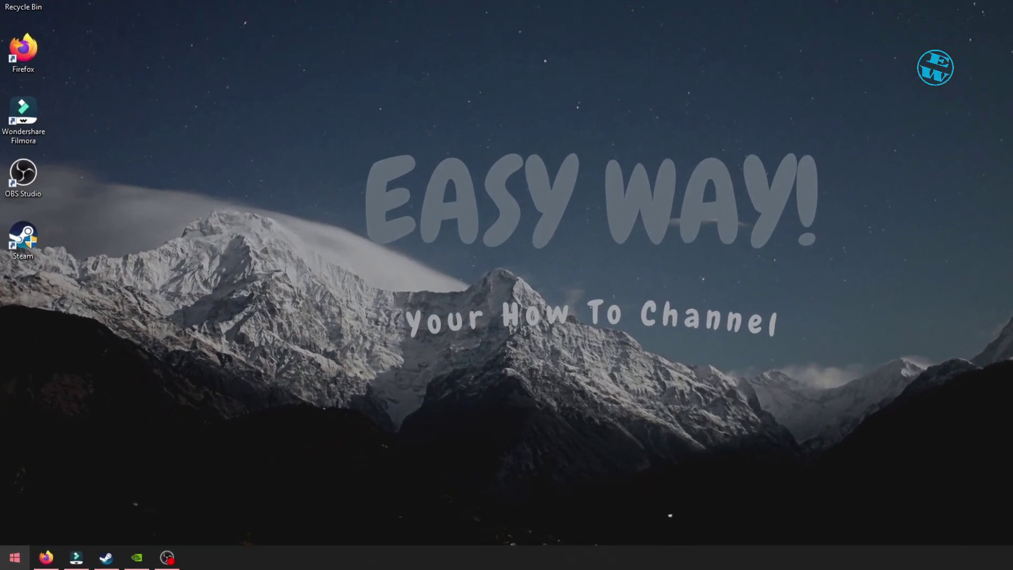
- Restart the computer from the Start button's quick-access menu
{"action": "right_click", "coordinate": [13, 559]}
{"action": "mouse_move", "coordinate": [63, 544]}
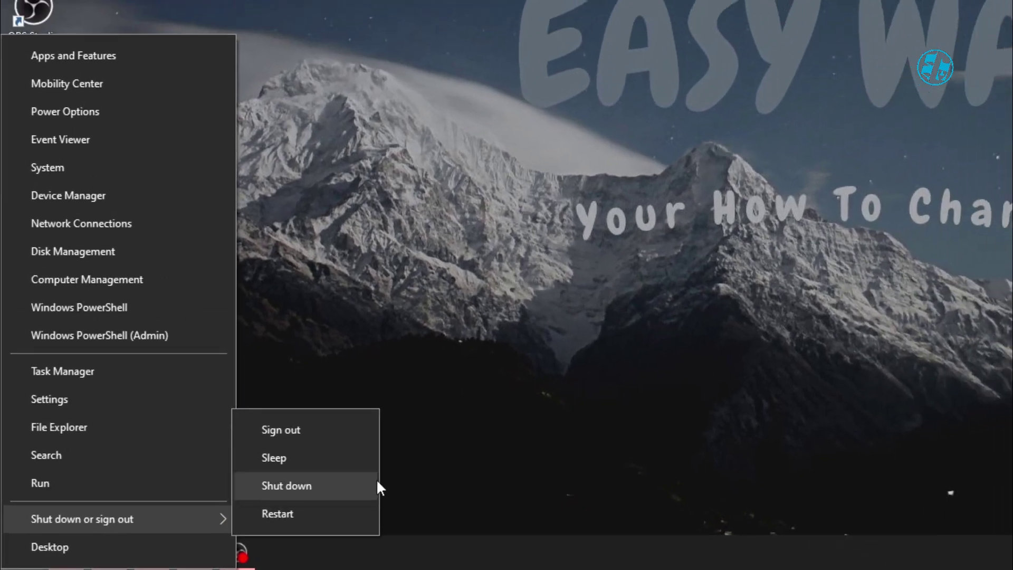
{"action": "left_click", "coordinate": [561, 253]}
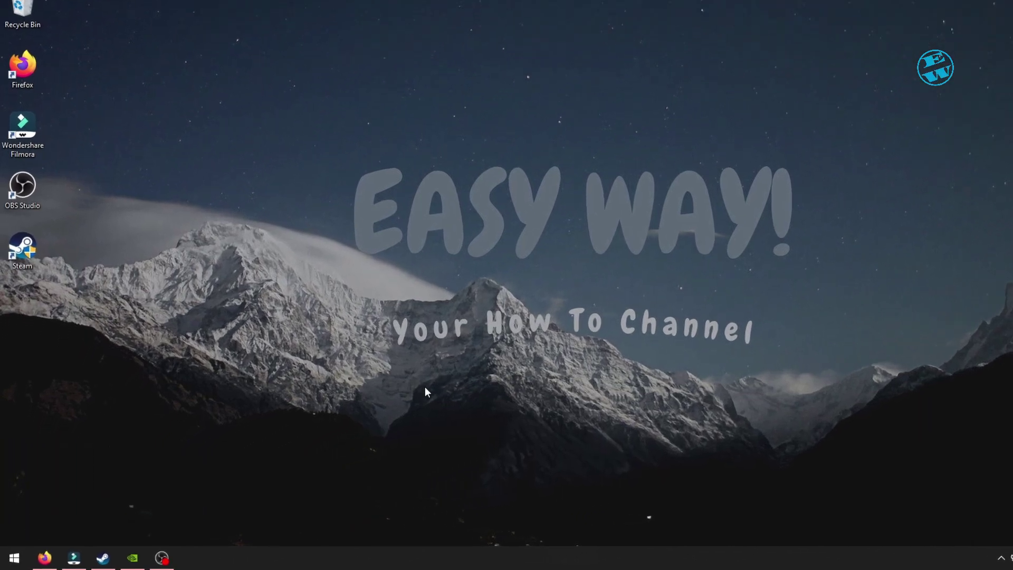
- Look at Update & Security in Windows Settings, then close Settings
{"action": "left_click", "coordinate": [14, 558]}
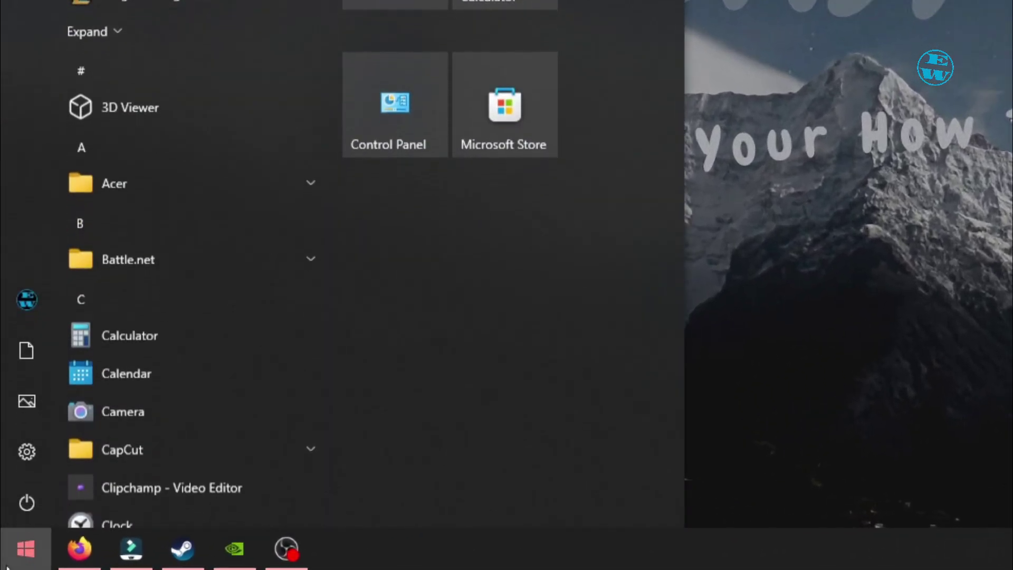
{"action": "left_click", "coordinate": [32, 457]}
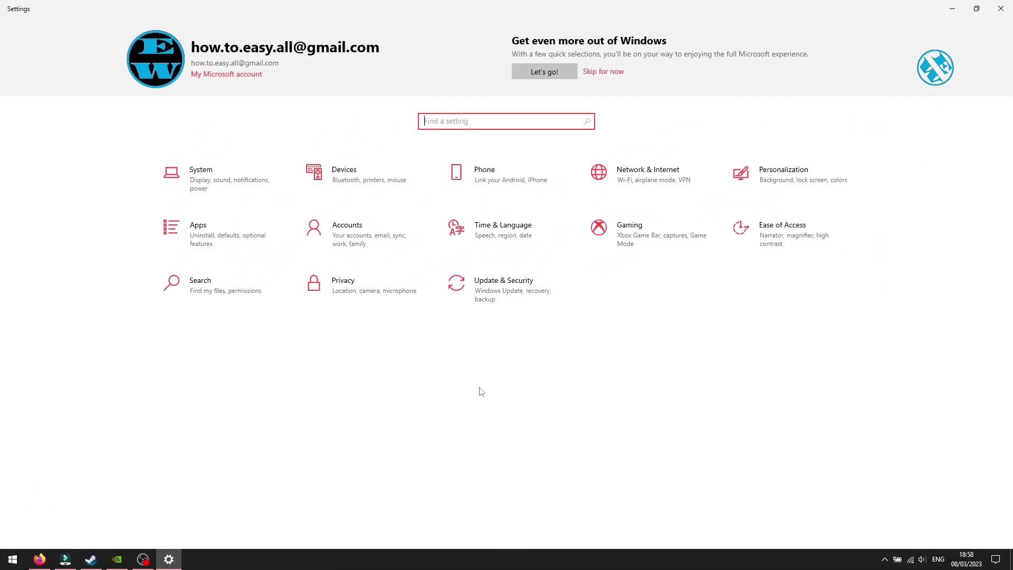
{"action": "left_click", "coordinate": [475, 293]}
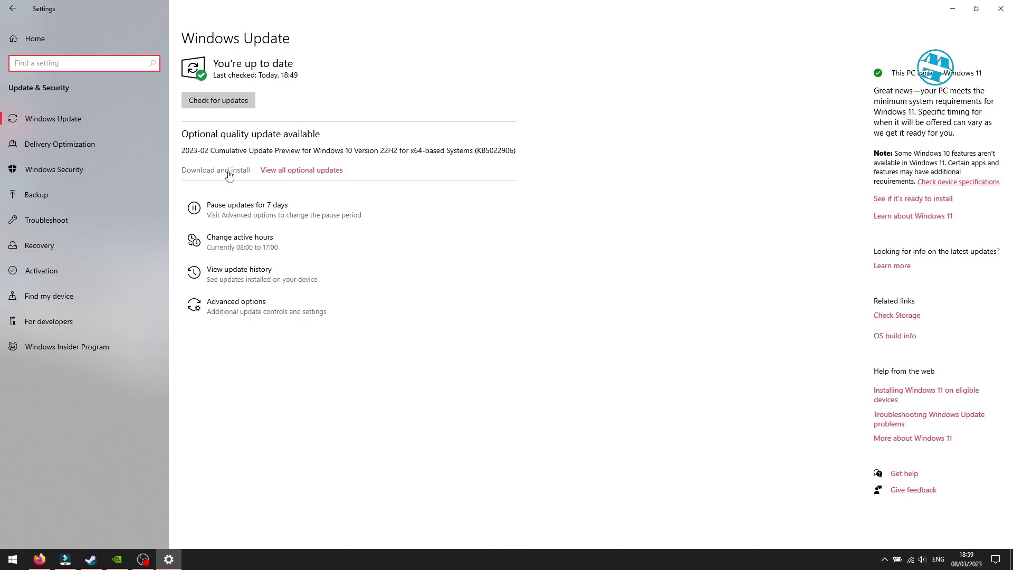
{"action": "left_click", "coordinate": [1001, 9]}
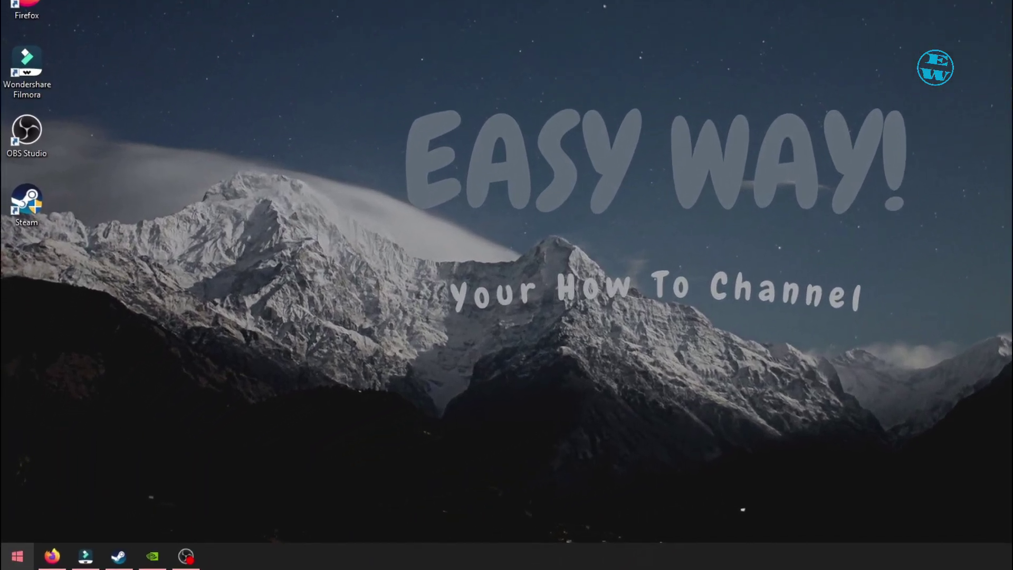
- In Device Manager, have Windows search automatically for an NVIDIA GeForce GTX 1070 driver
{"action": "right_click", "coordinate": [5, 564]}
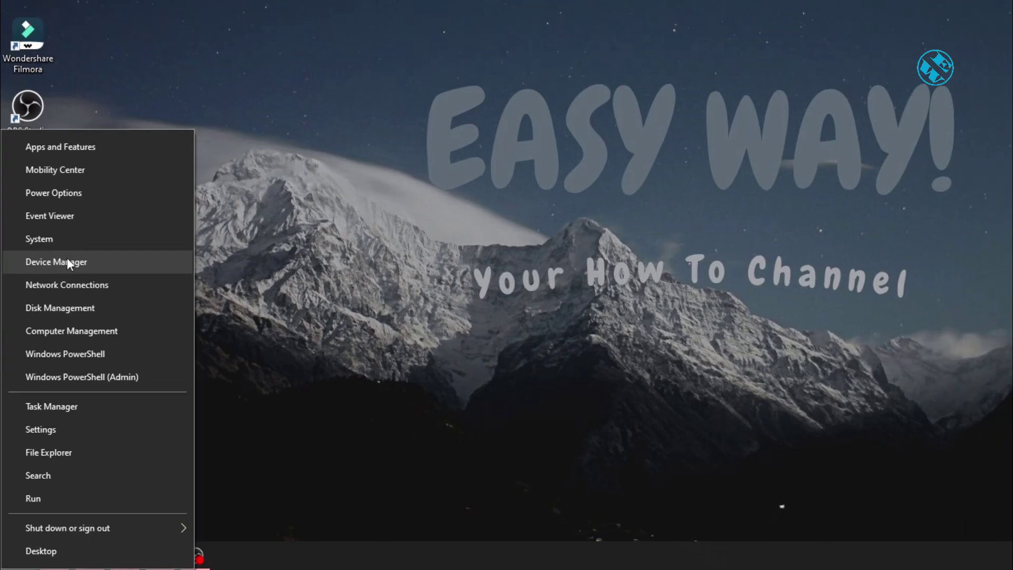
{"action": "left_click", "coordinate": [66, 243]}
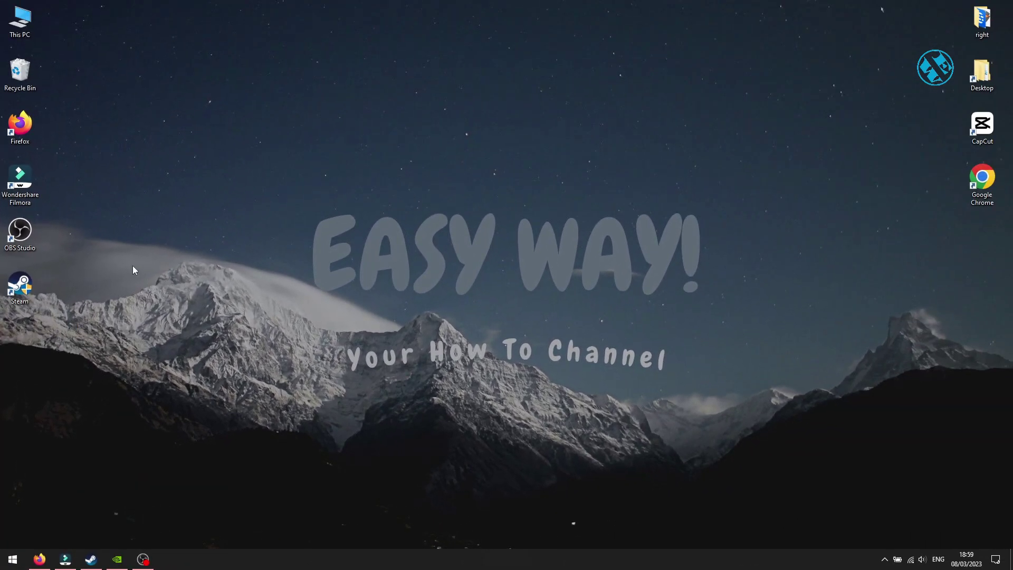
{"action": "left_click_drag", "start_coordinate": [227, 33], "coordinate": [367, 27]}
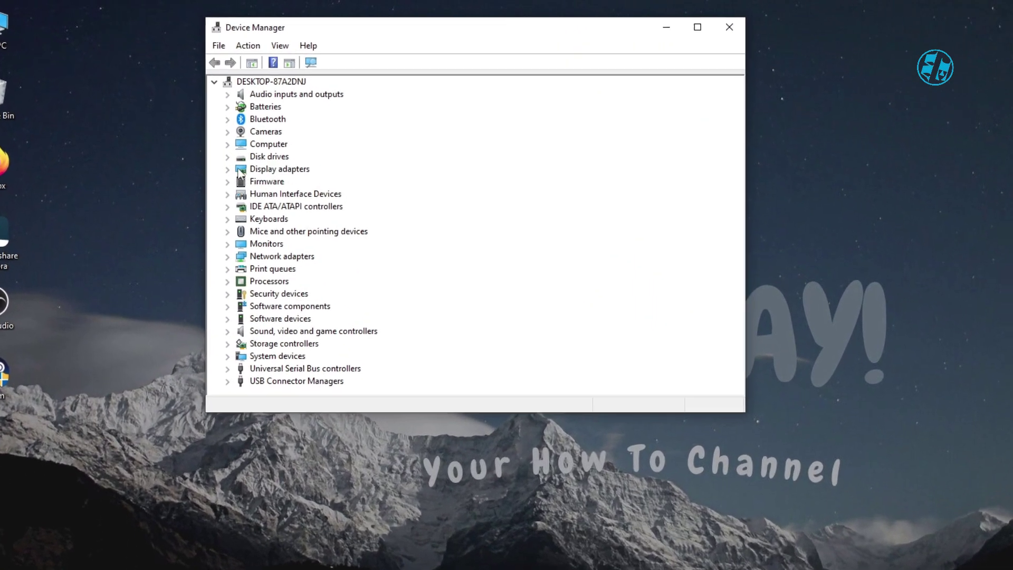
{"action": "left_click", "coordinate": [198, 129]}
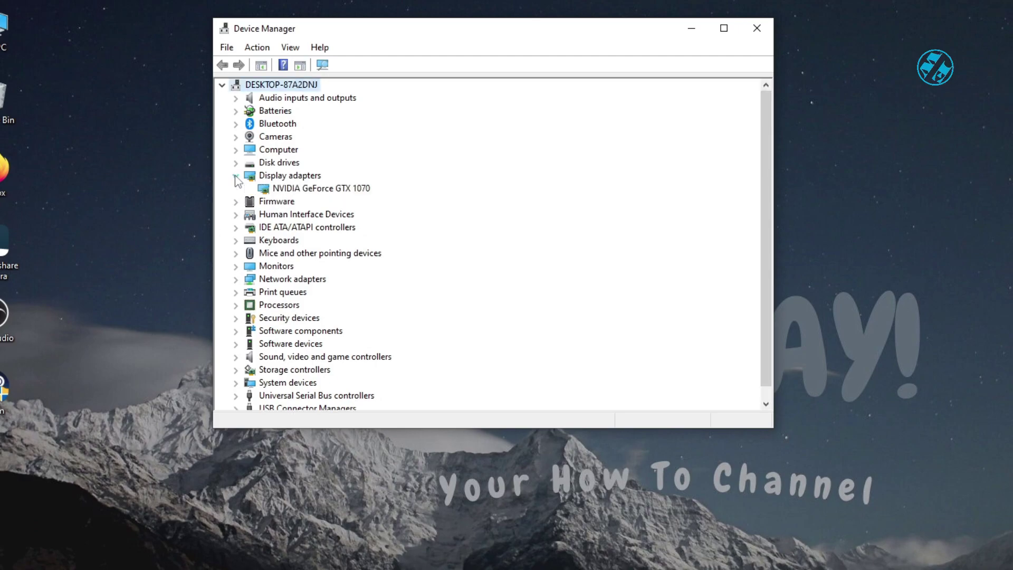
{"action": "right_click", "coordinate": [314, 190]}
{"action": "left_click", "coordinate": [348, 198]}
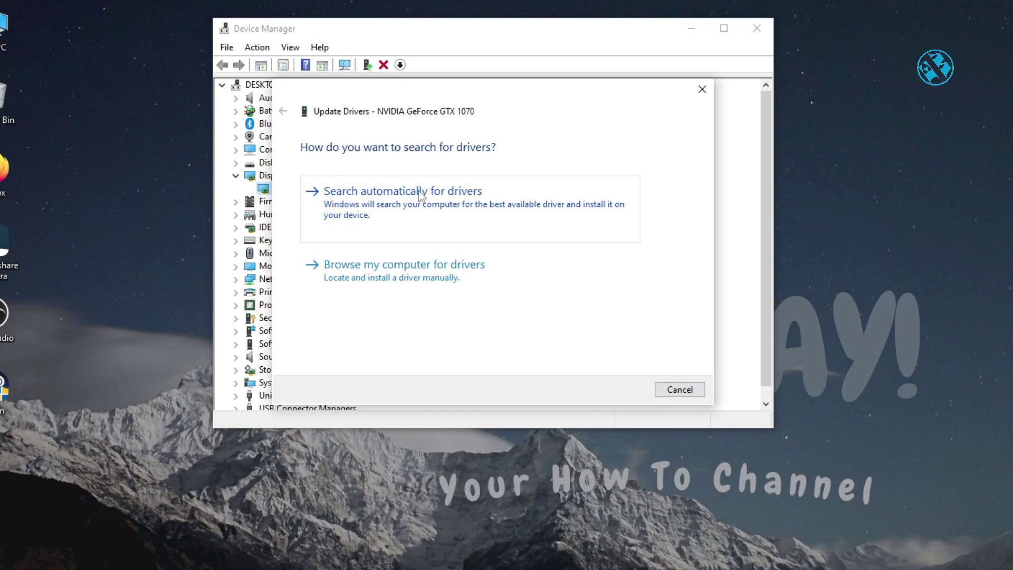
{"action": "left_click", "coordinate": [420, 194]}
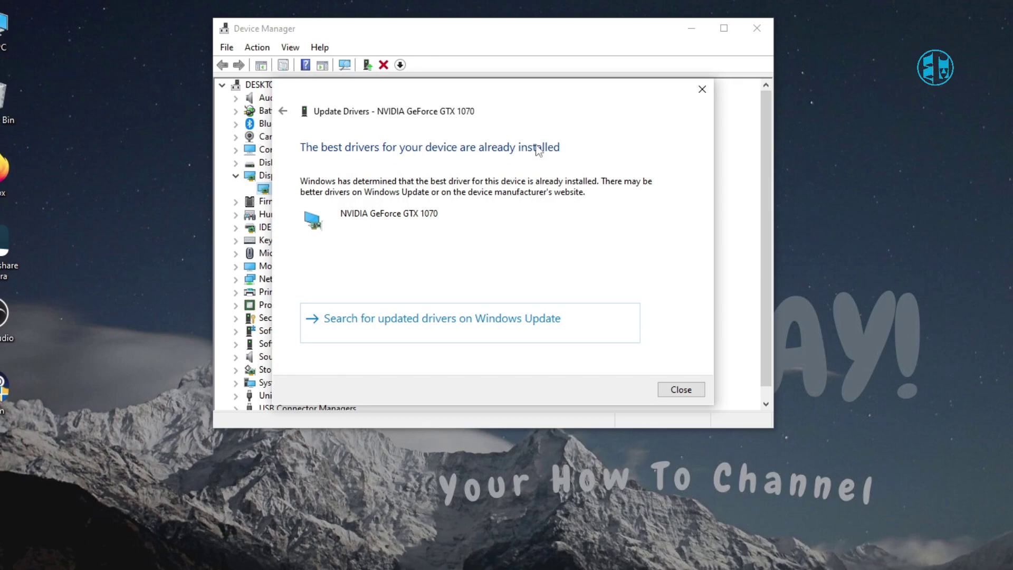
{"action": "left_click", "coordinate": [703, 89]}
{"action": "left_click", "coordinate": [757, 28]}
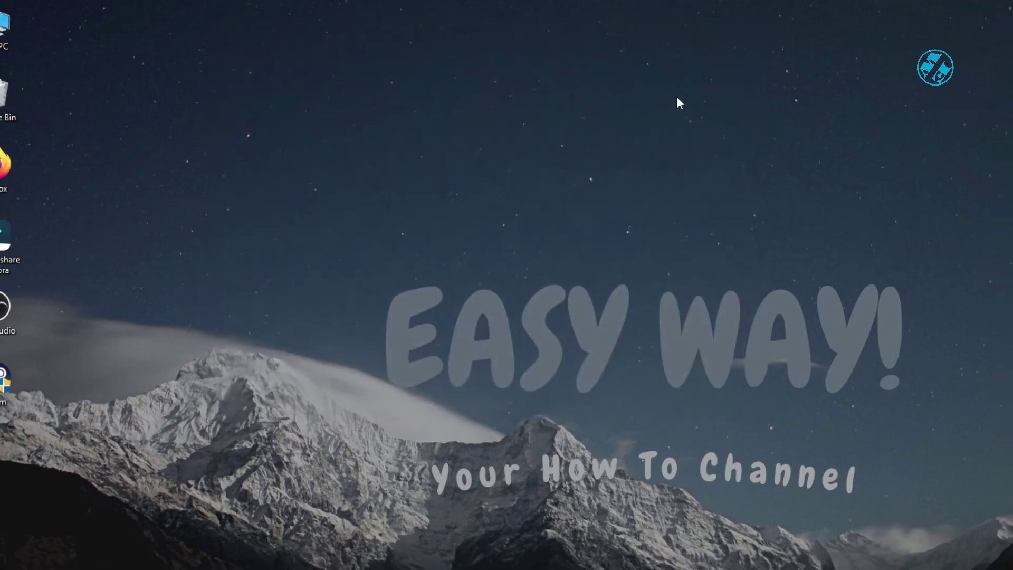
- Browse the NVIDIA, AMD and Intel driver pages in Firefox, then close it
{"action": "left_click", "coordinate": [40, 560]}
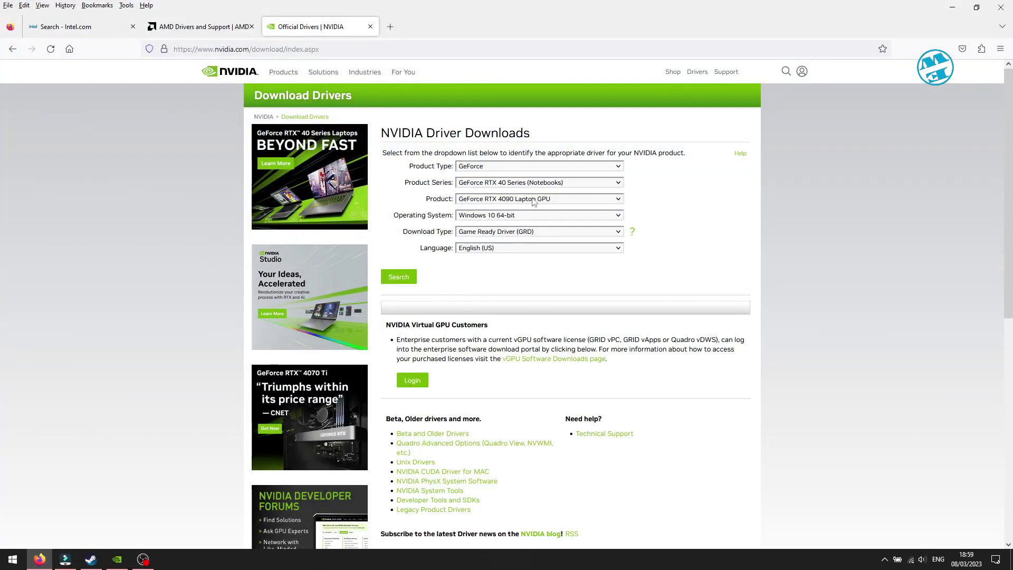
{"action": "left_click", "coordinate": [484, 185]}
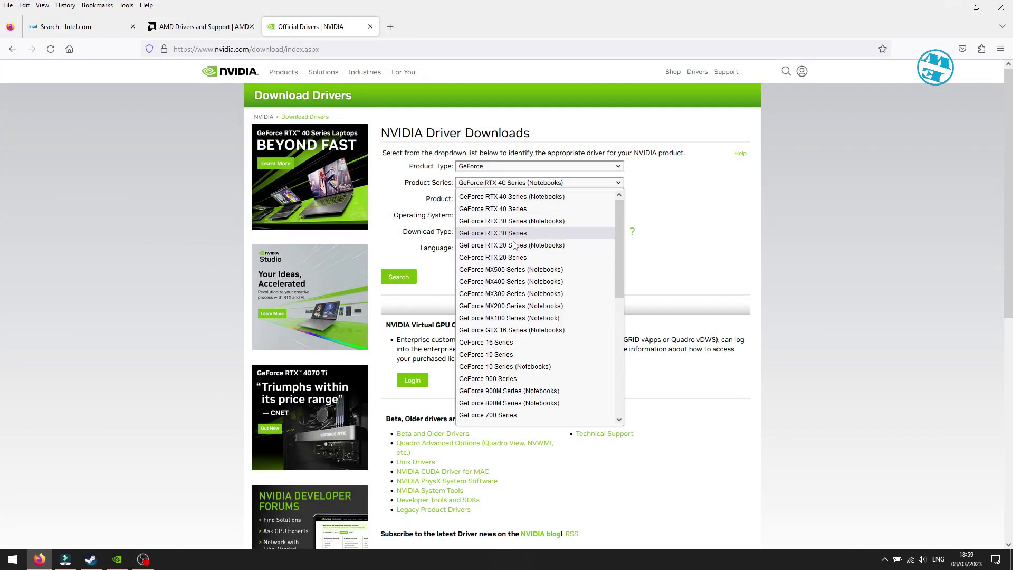
{"action": "left_click", "coordinate": [485, 232]}
{"action": "left_click", "coordinate": [191, 31]}
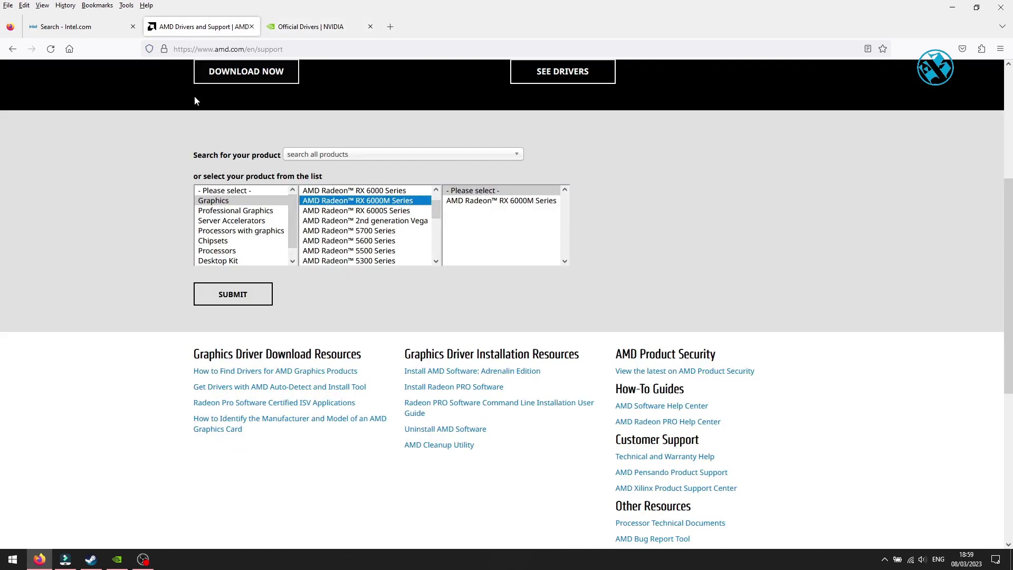
{"action": "left_click", "coordinate": [476, 203]}
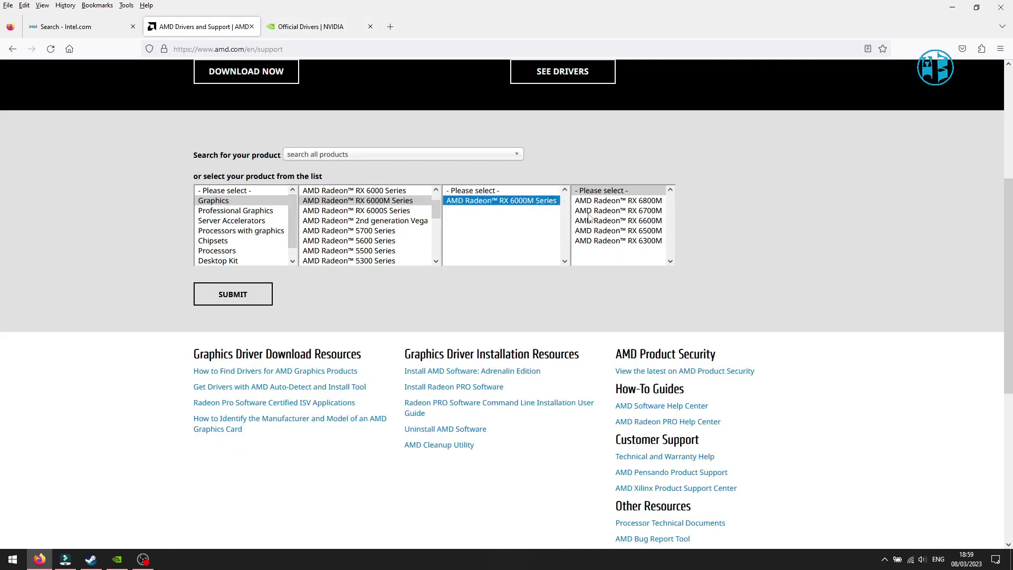
{"action": "left_click", "coordinate": [69, 26]}
{"action": "scroll", "coordinate": [459, 311], "scroll_direction": "down", "scroll_amount": 8}
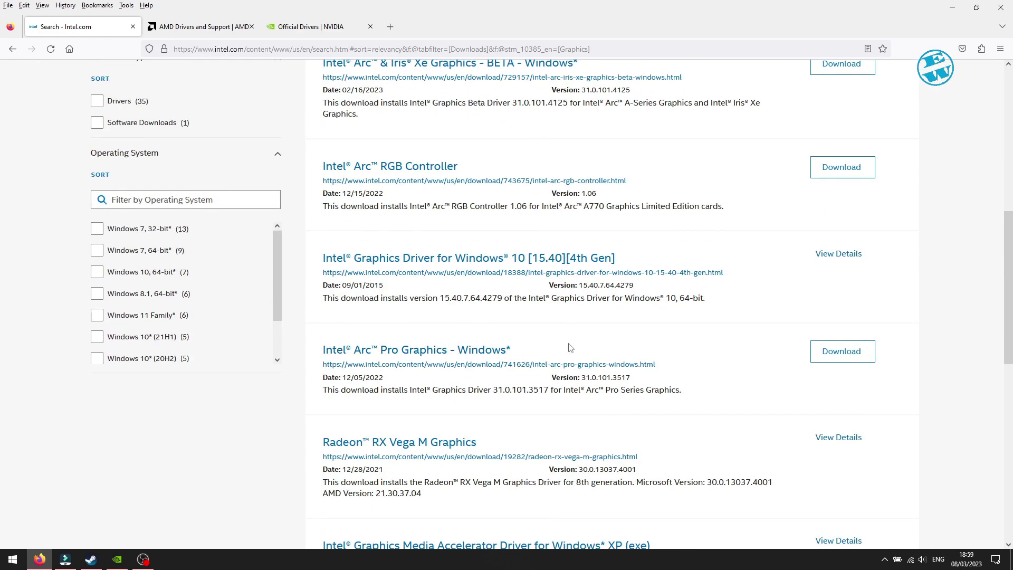
{"action": "left_click", "coordinate": [999, 8]}
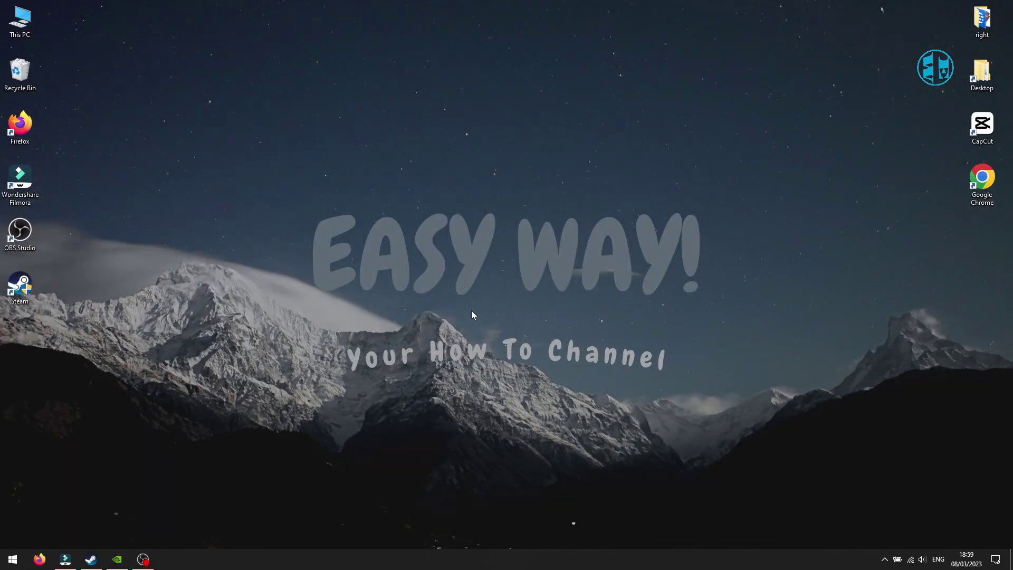
- Check for a newer graphics driver in GeForce Experience, then close it
{"action": "left_click", "coordinate": [117, 559]}
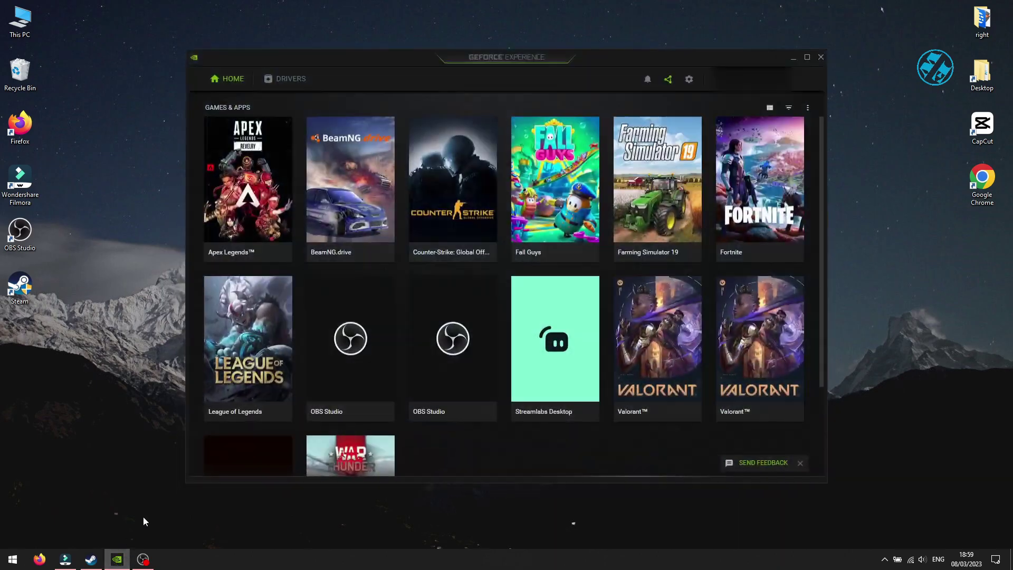
{"action": "left_click", "coordinate": [297, 84]}
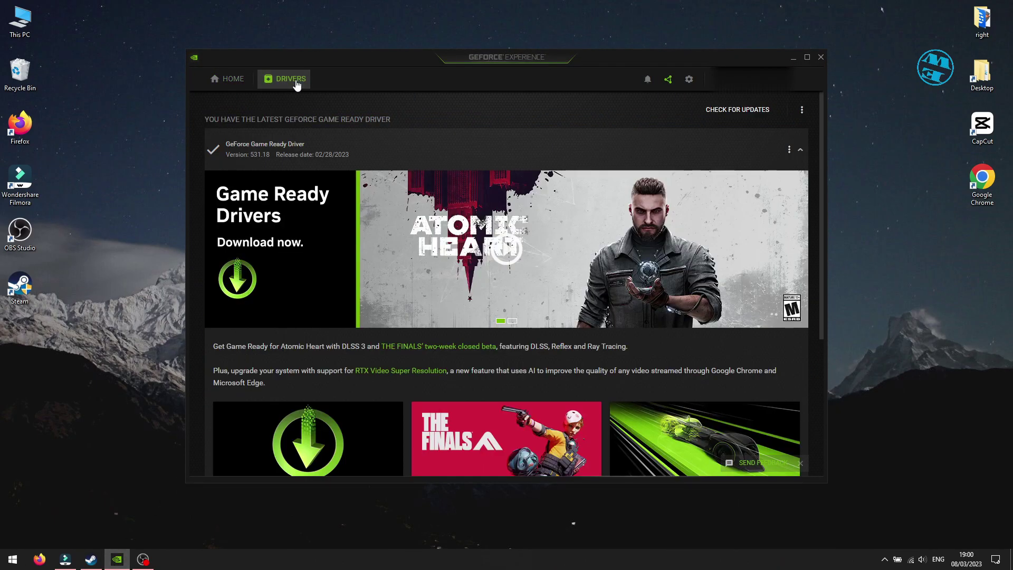
{"action": "left_click", "coordinate": [736, 112]}
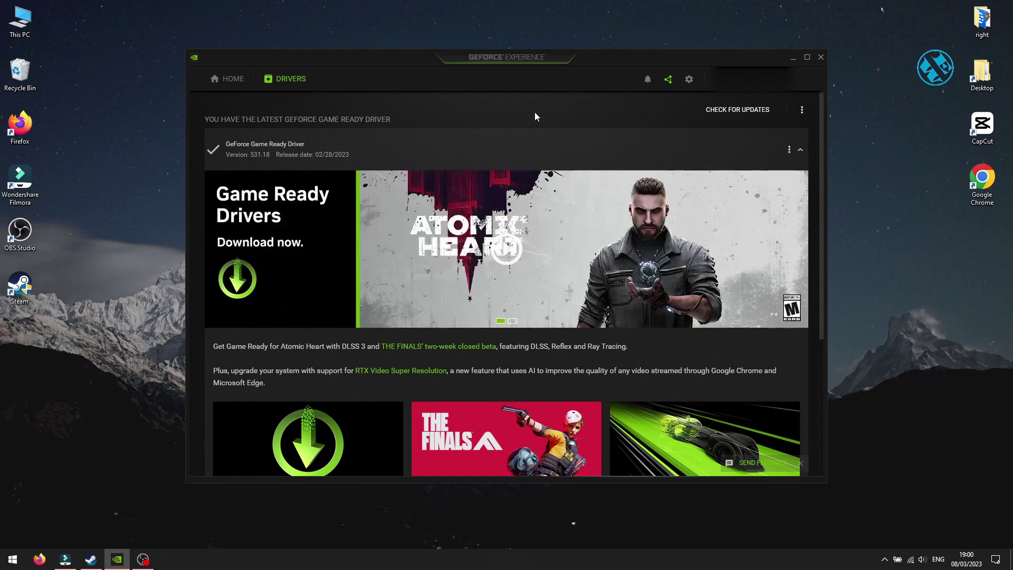
{"action": "scroll", "coordinate": [500, 218], "scroll_direction": "down", "scroll_amount": 4}
{"action": "scroll", "coordinate": [498, 218], "scroll_direction": "up", "scroll_amount": 4}
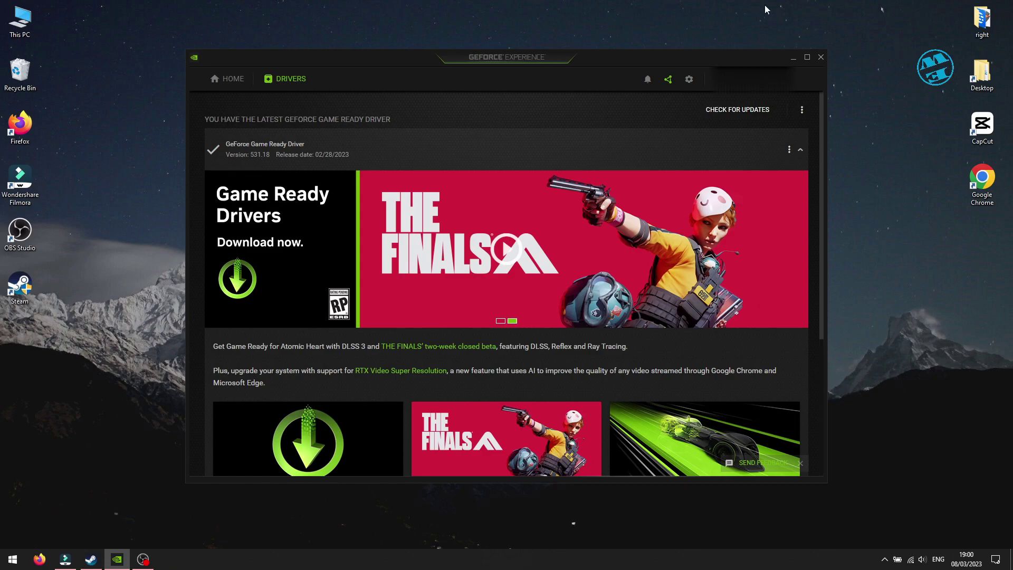
{"action": "left_click", "coordinate": [821, 58]}
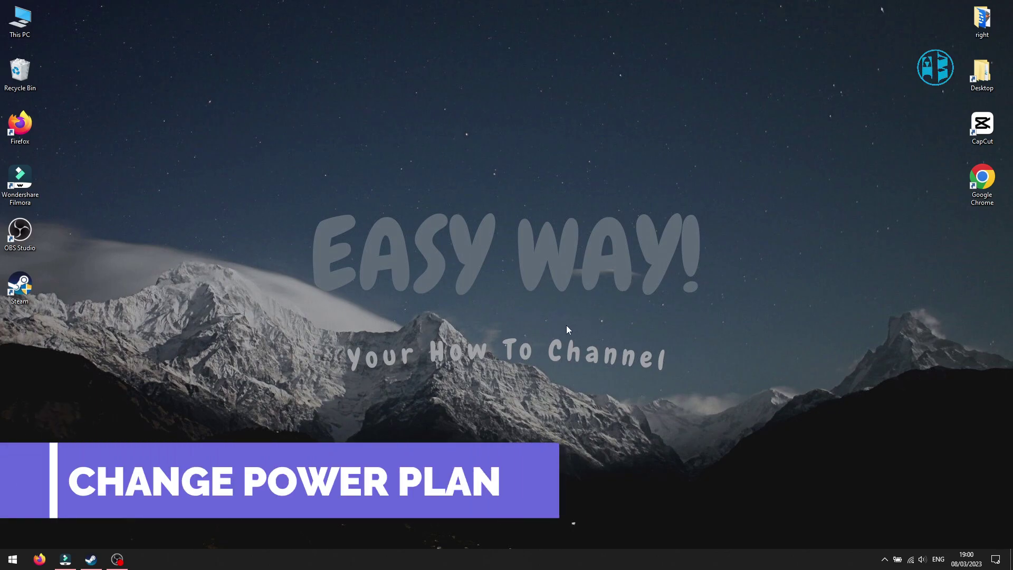
- Open Control Panel in Large icons view and go to Power Options
{"action": "key", "text": "super"}
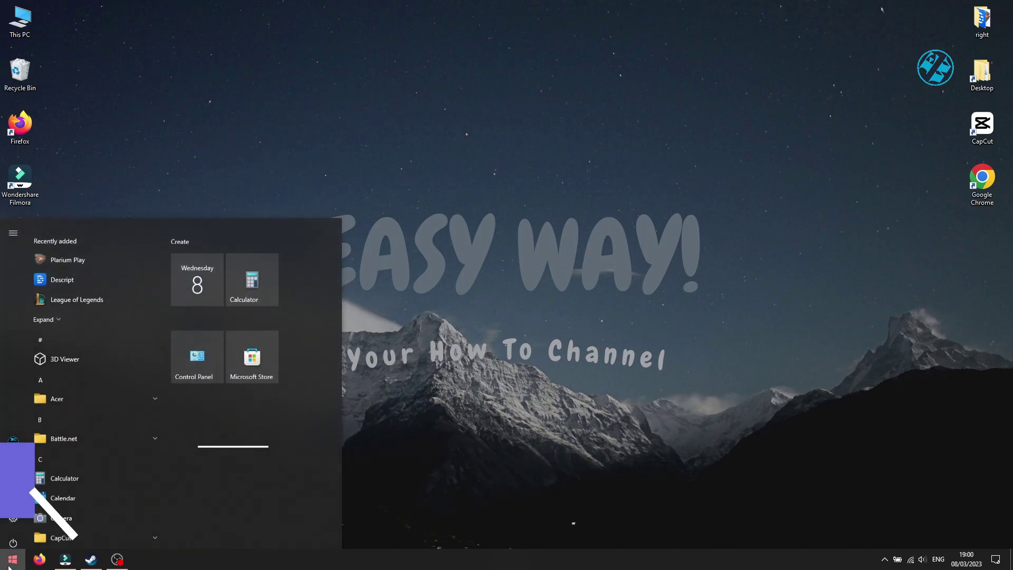
{"action": "type", "text": "cont"}
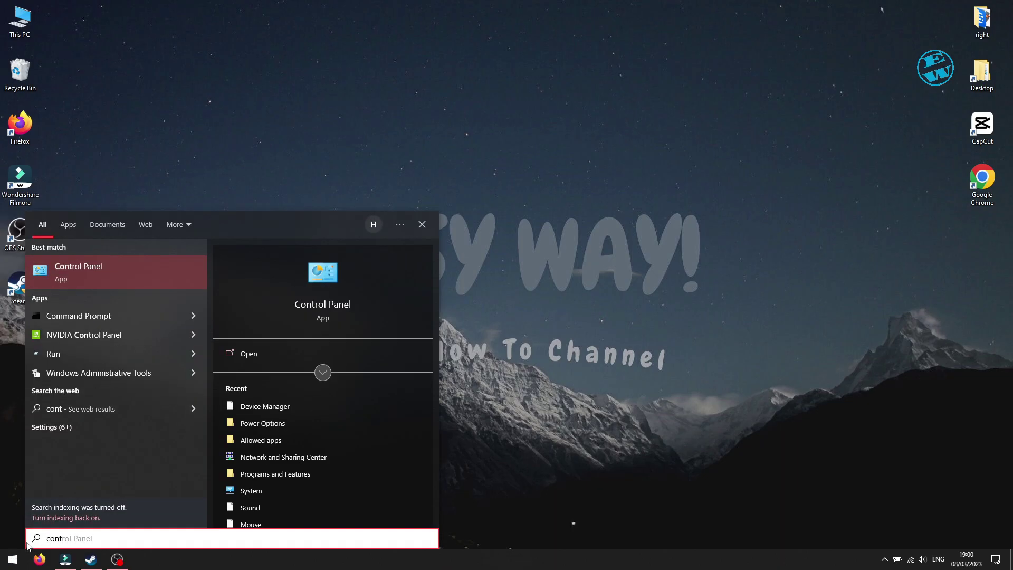
{"action": "left_click", "coordinate": [101, 270]}
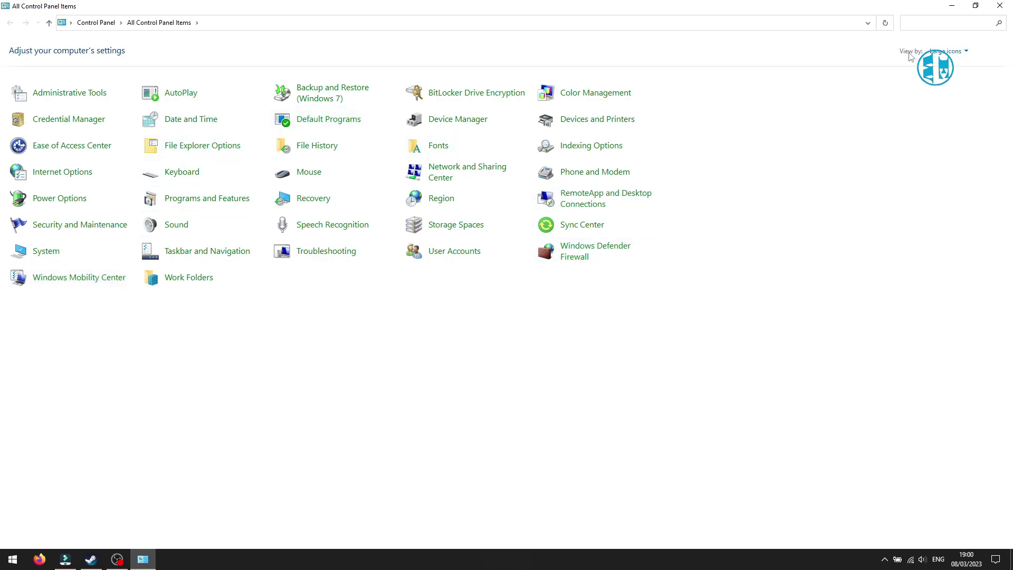
{"action": "left_click", "coordinate": [946, 51]}
{"action": "left_click", "coordinate": [950, 87]}
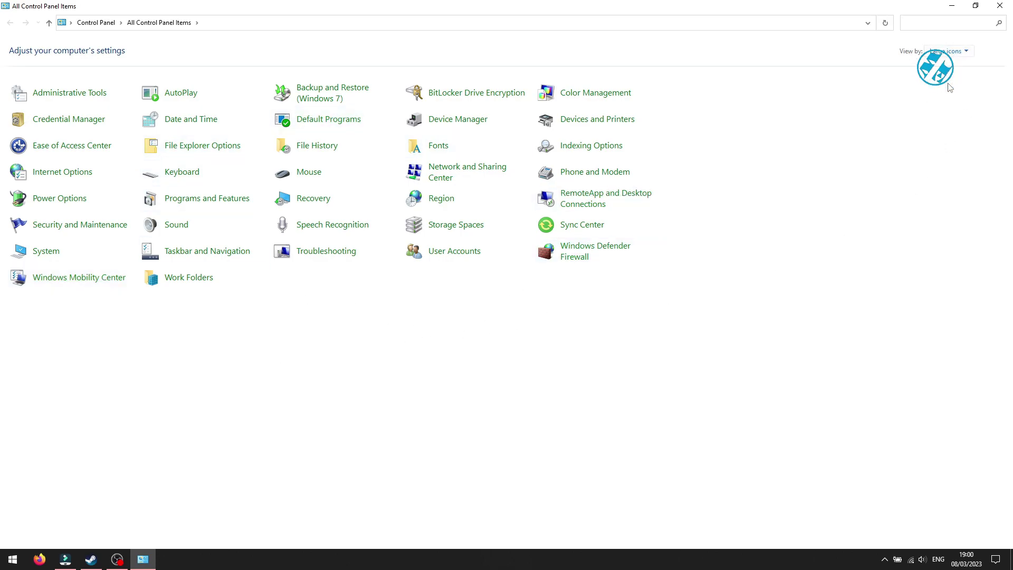
{"action": "left_click", "coordinate": [78, 204]}
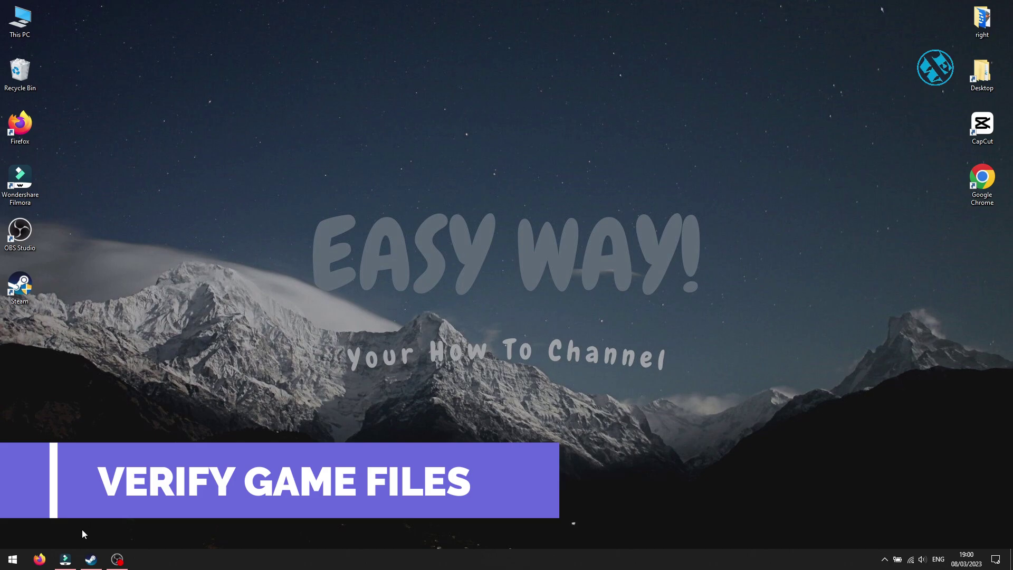
- Show the Local Files page of Apex Legends' properties in the Steam library
{"action": "left_click", "coordinate": [90, 559]}
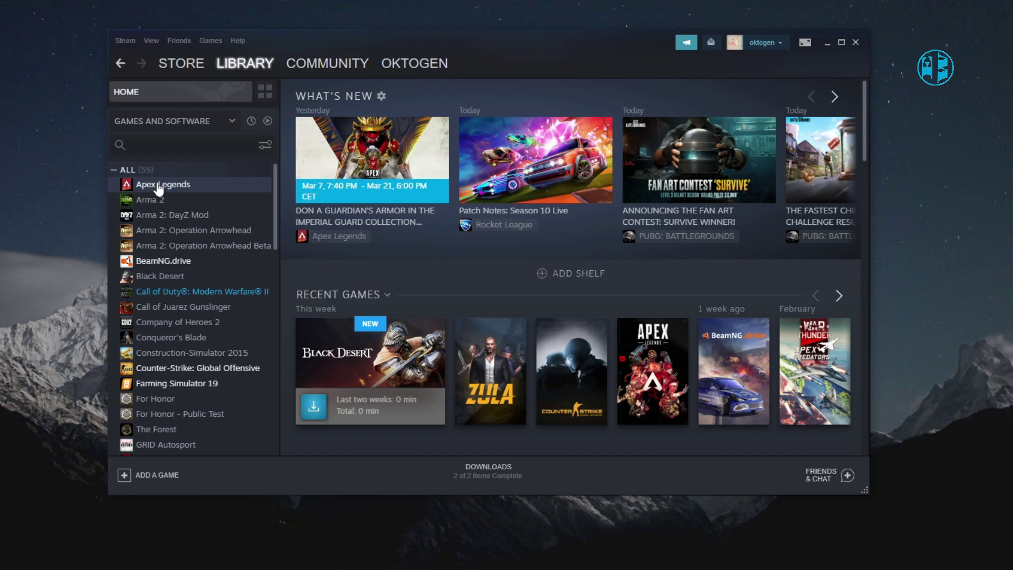
{"action": "right_click", "coordinate": [159, 186]}
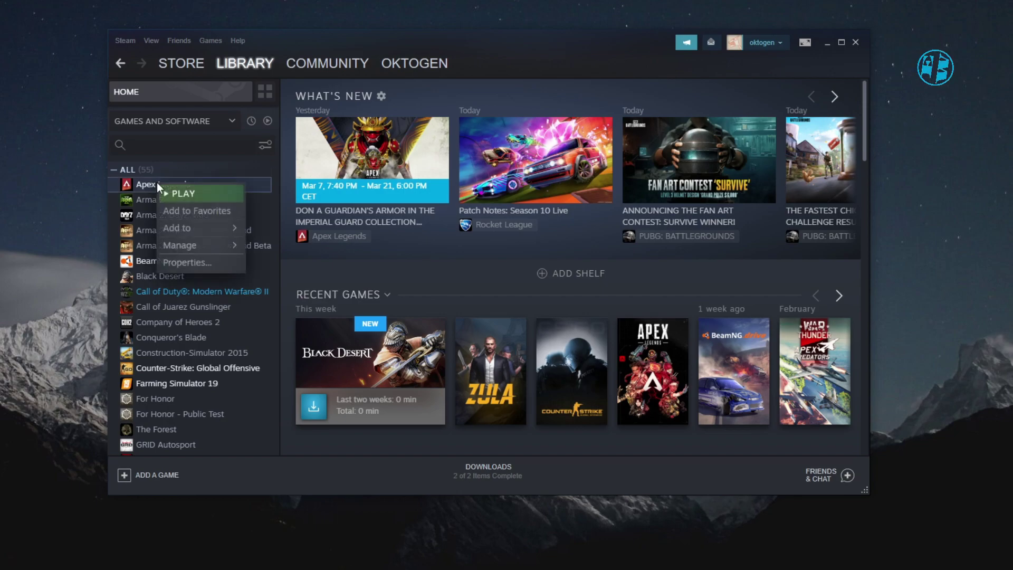
{"action": "left_click", "coordinate": [188, 261]}
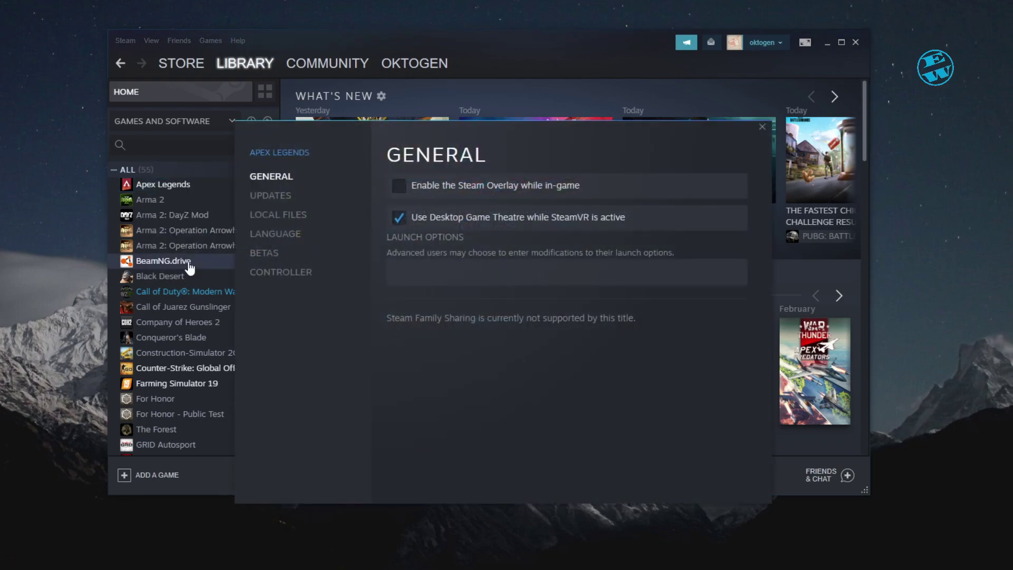
{"action": "left_click", "coordinate": [289, 216]}
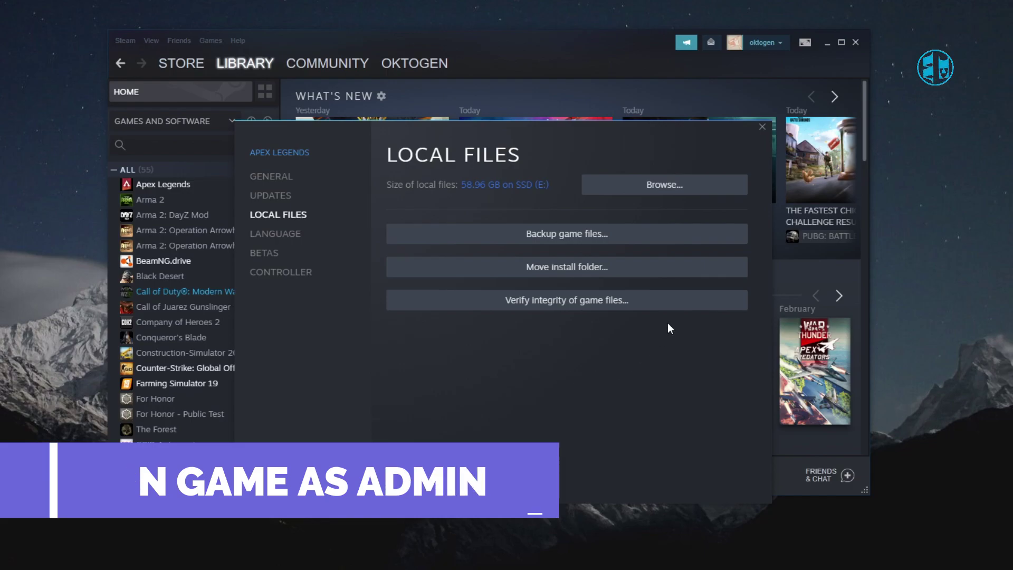
- Open the Apex Legends install folder and maximize the File Explorer window
{"action": "left_click", "coordinate": [693, 192]}
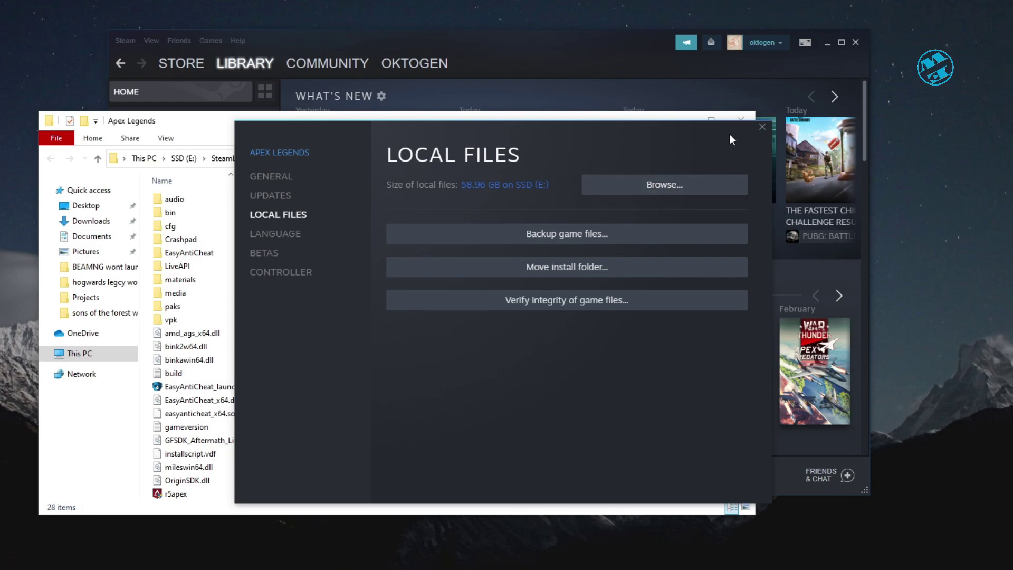
{"action": "left_click", "coordinate": [761, 126]}
{"action": "left_click", "coordinate": [827, 45]}
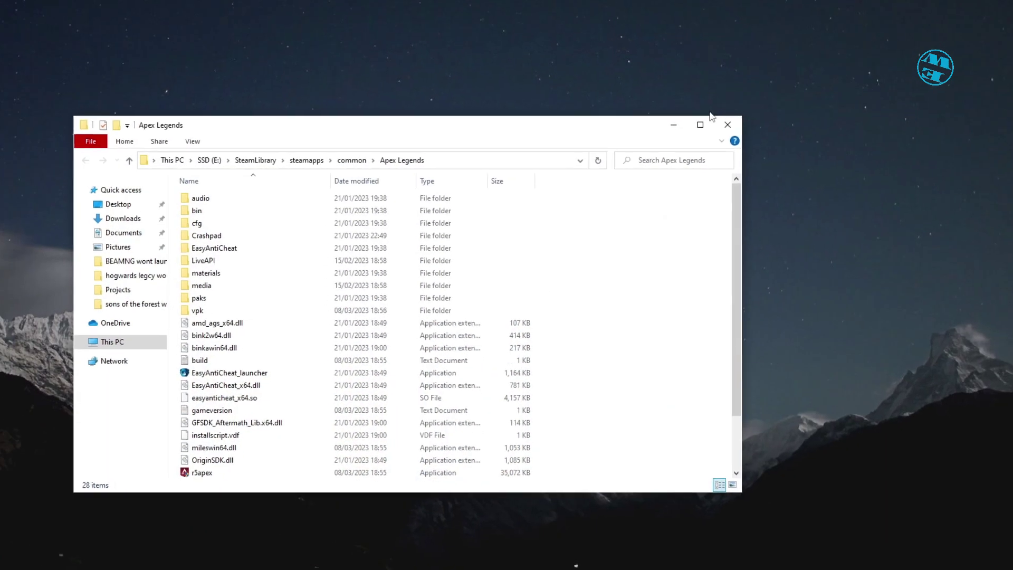
{"action": "left_click", "coordinate": [711, 120]}
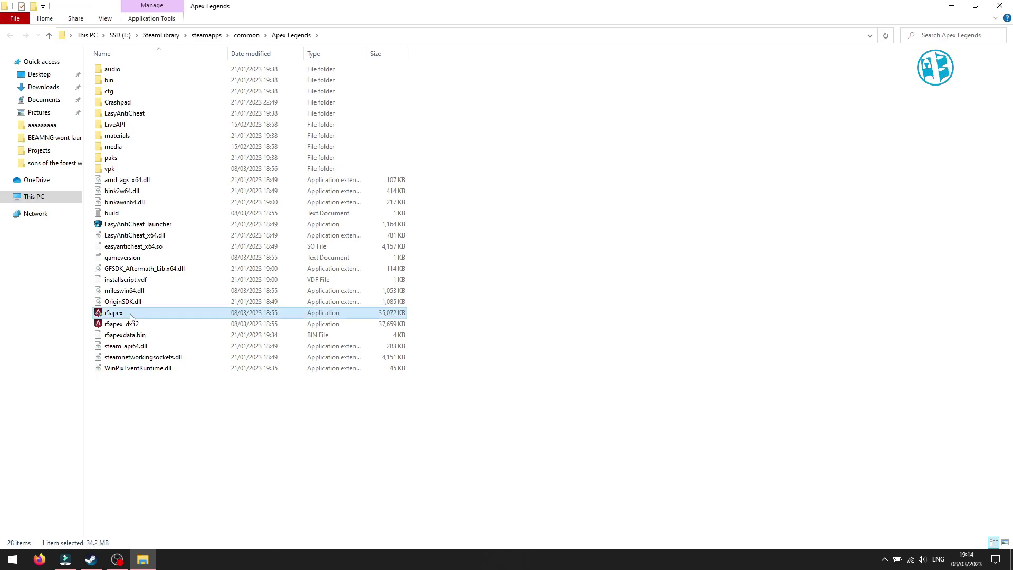
- Turn on Run as administrator in r5apex's Compatibility properties and apply it
{"action": "right_click", "coordinate": [131, 315]}
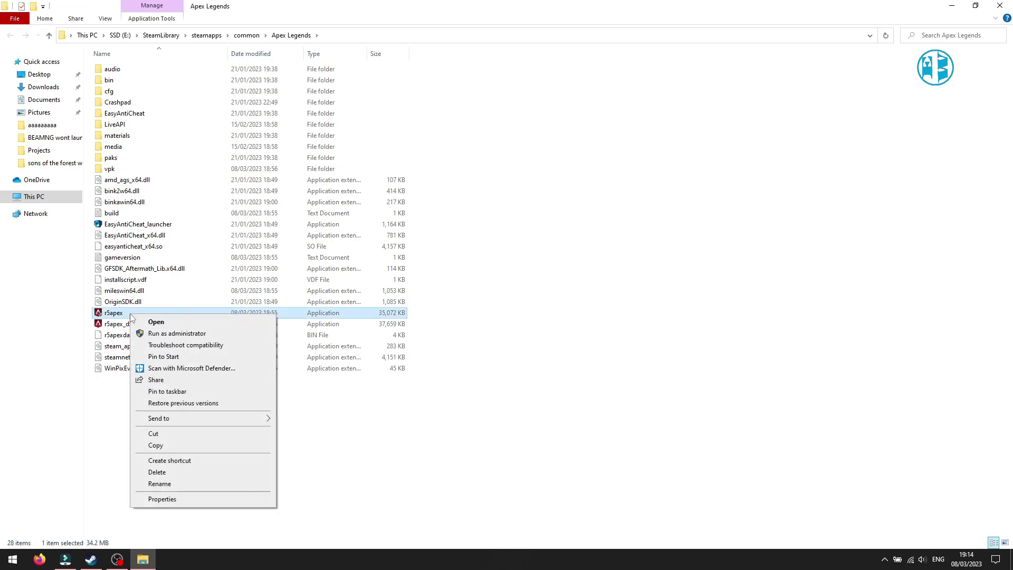
{"action": "left_click", "coordinate": [170, 499]}
{"action": "left_click", "coordinate": [228, 292]}
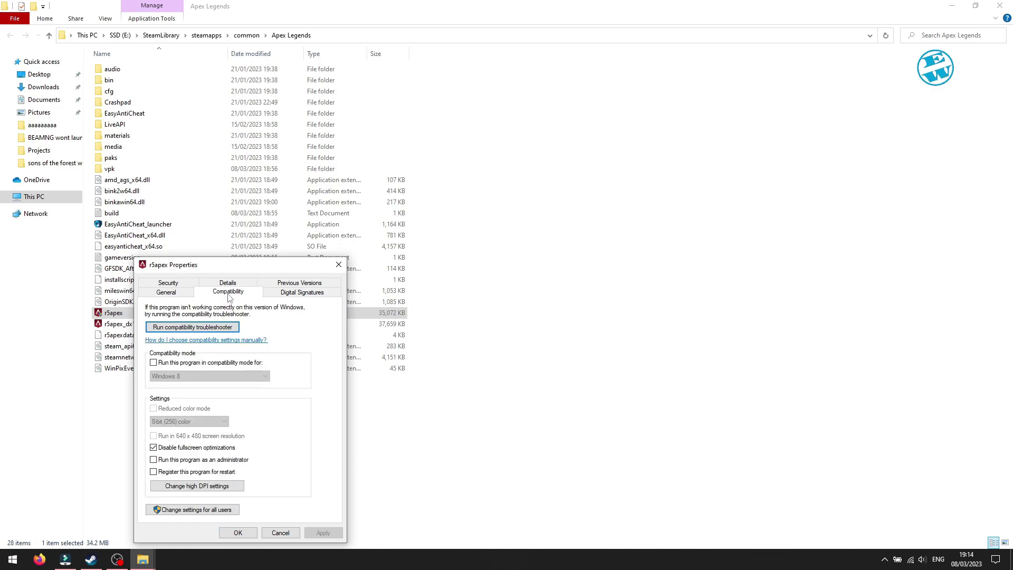
{"action": "left_click_drag", "start_coordinate": [248, 269], "coordinate": [488, 106]}
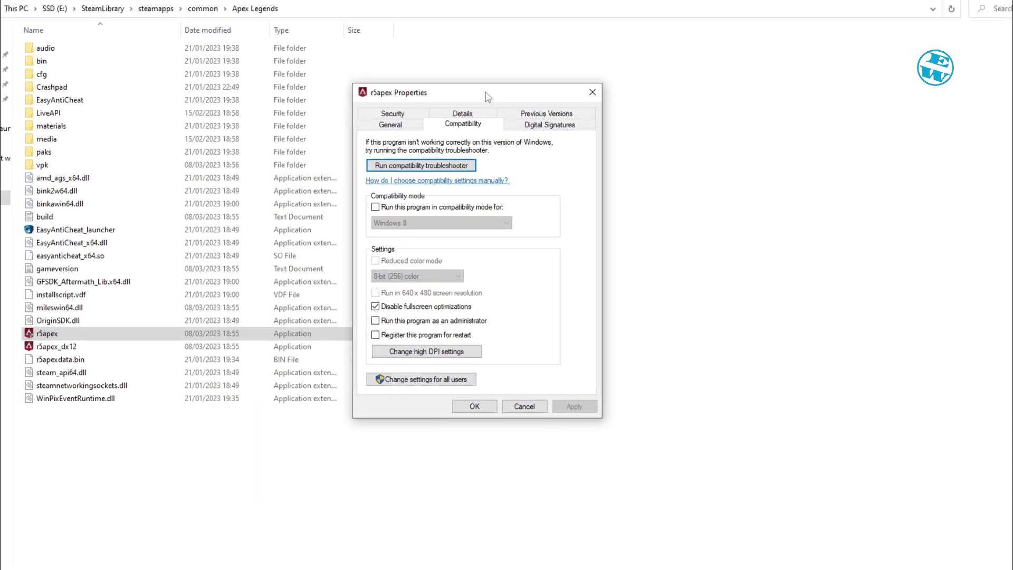
{"action": "left_click", "coordinate": [351, 346]}
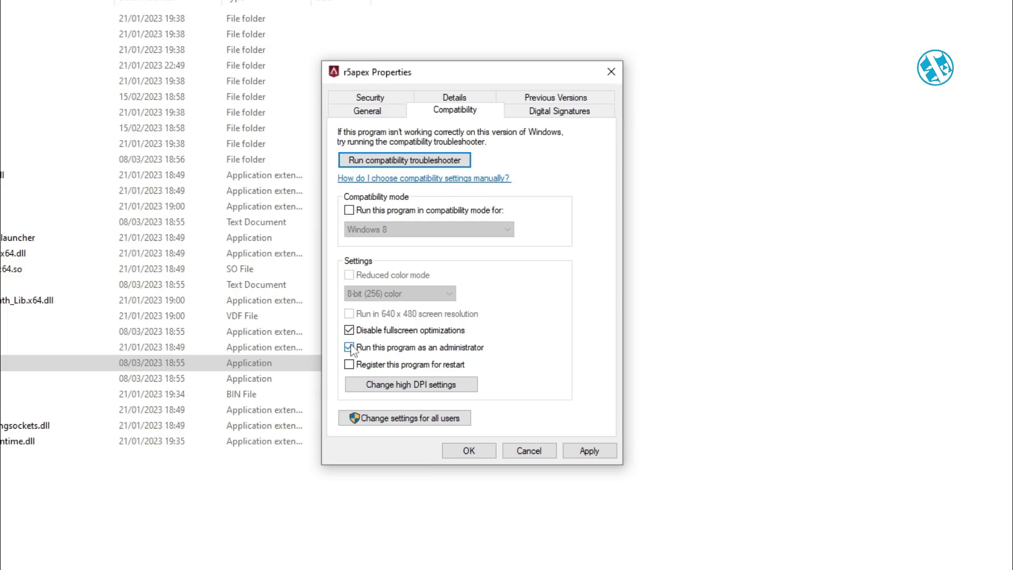
{"action": "left_click", "coordinate": [593, 453]}
{"action": "left_click", "coordinate": [489, 450]}
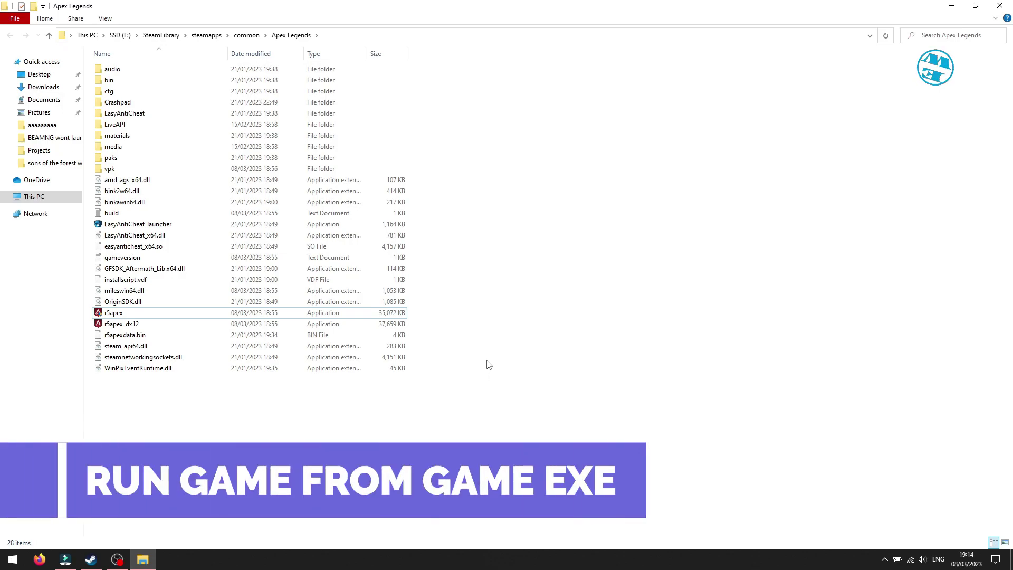
- Select r5apex and show its right-click action menu
{"action": "left_click", "coordinate": [125, 315]}
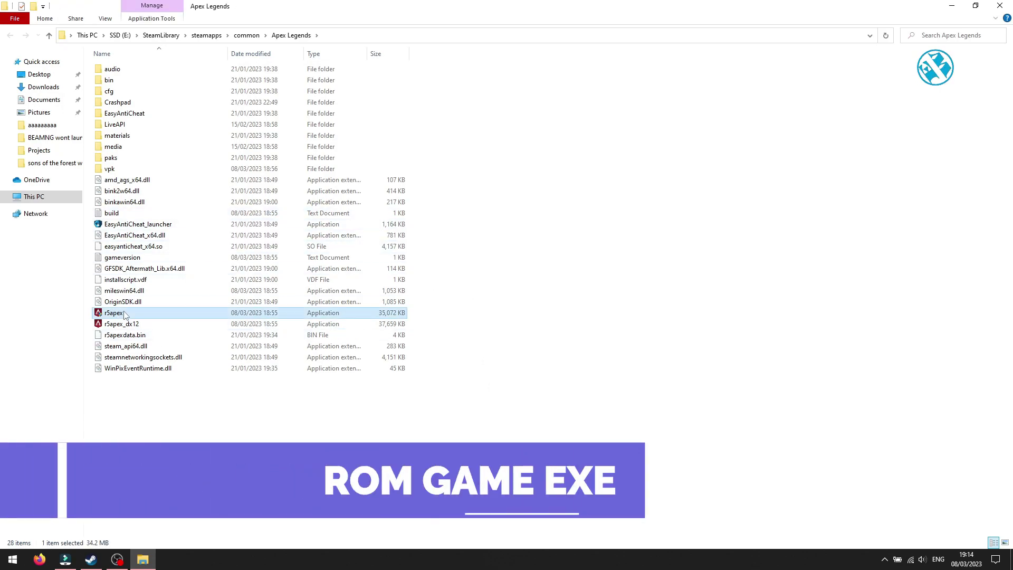
{"action": "right_click", "coordinate": [126, 315]}
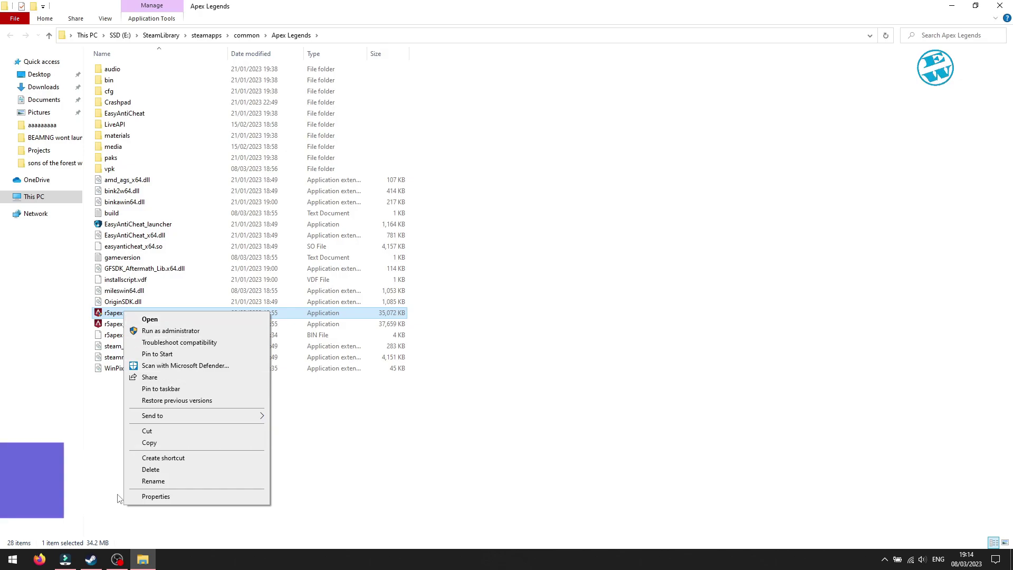
- Set r5apex to run in Windows 7 compatibility mode and apply it
{"action": "left_click", "coordinate": [156, 496]}
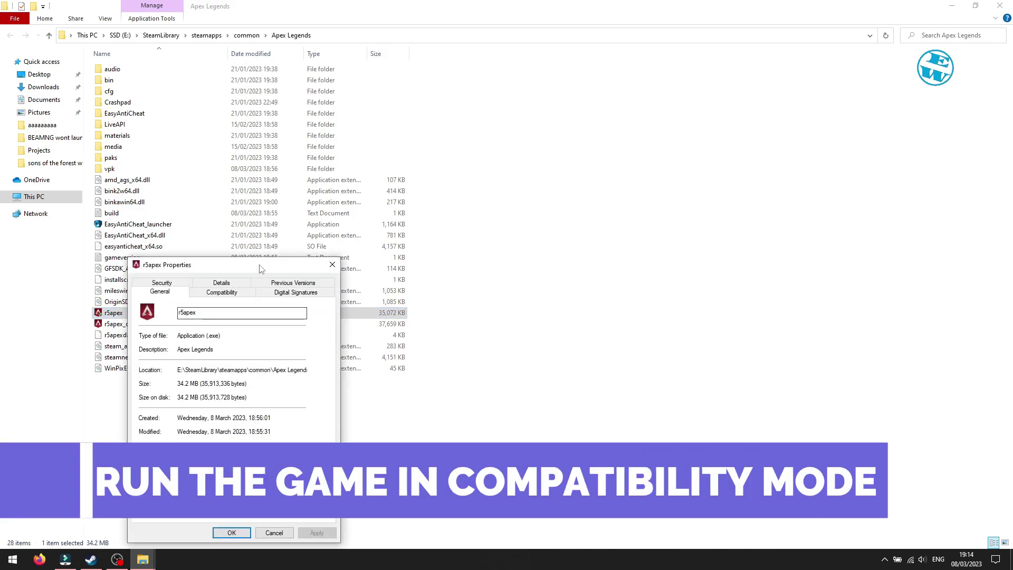
{"action": "left_click_drag", "start_coordinate": [255, 264], "coordinate": [469, 115]}
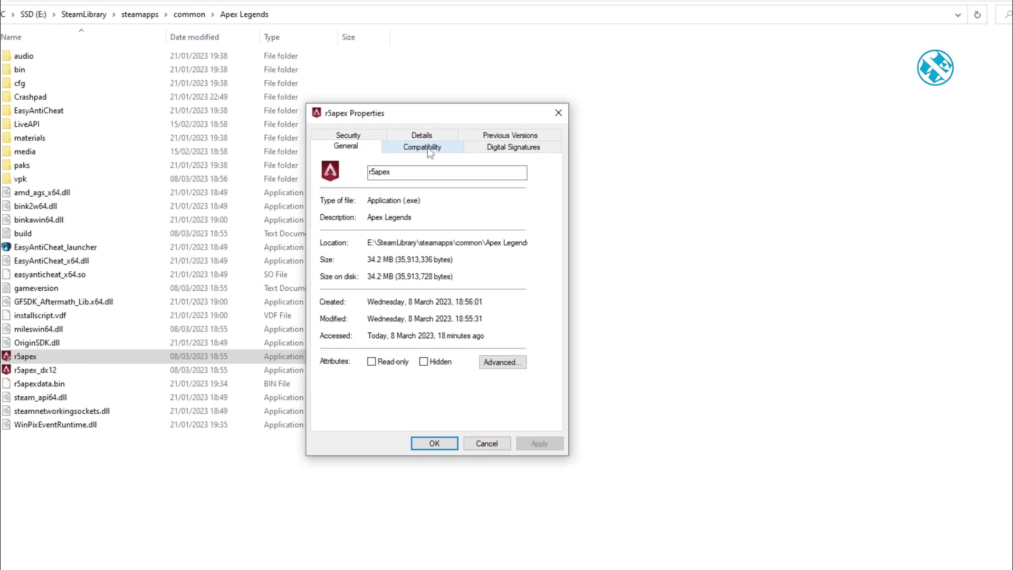
{"action": "left_click", "coordinate": [427, 147]}
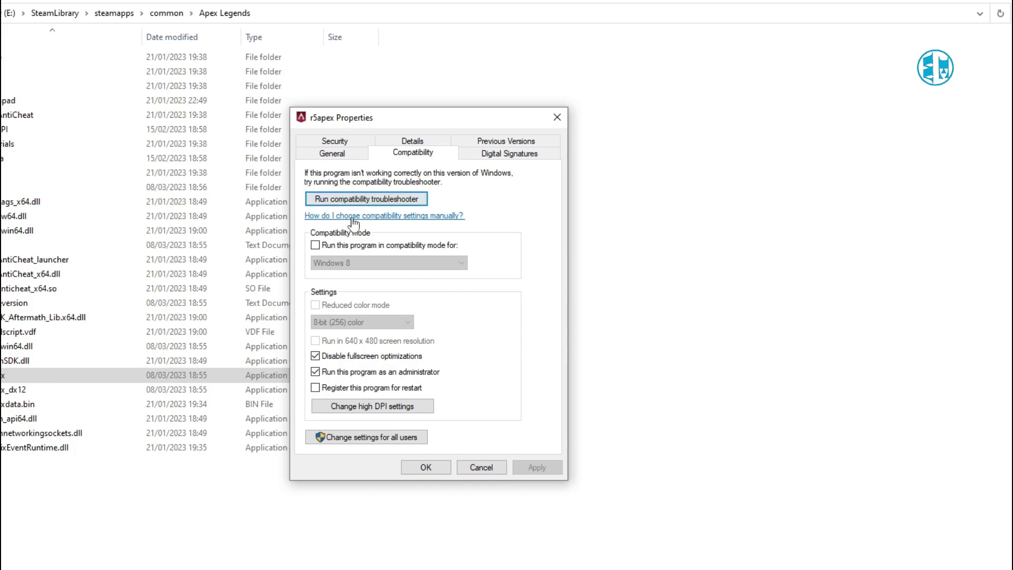
{"action": "left_click", "coordinate": [315, 246]}
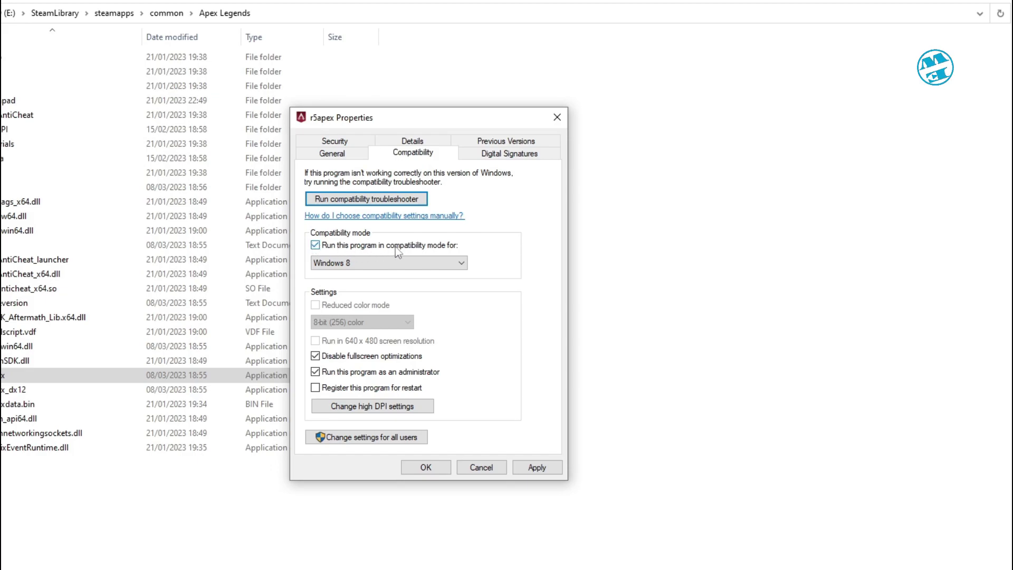
{"action": "left_click", "coordinate": [385, 265]}
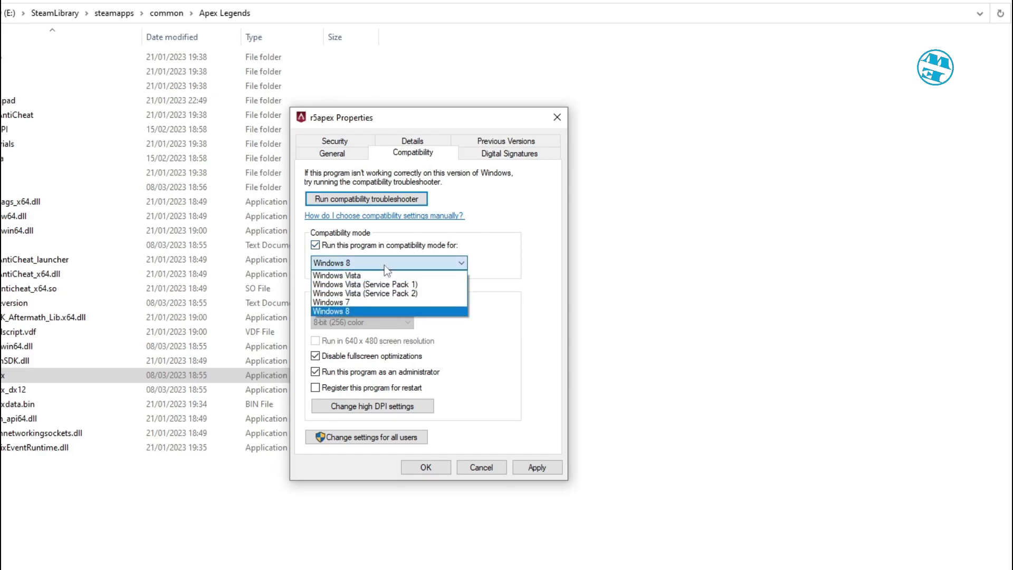
{"action": "left_click", "coordinate": [338, 303]}
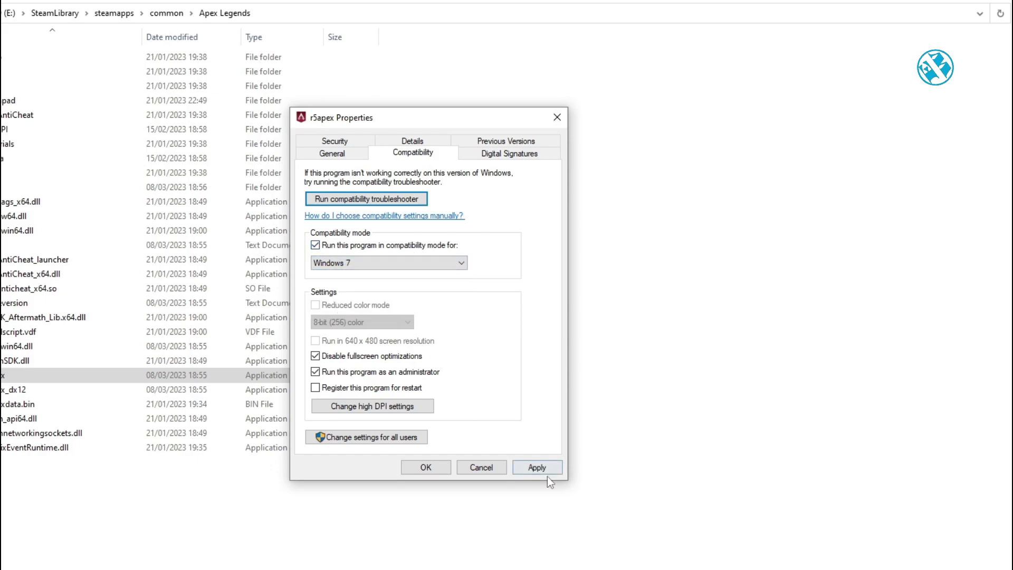
{"action": "left_click", "coordinate": [537, 467]}
{"action": "left_click", "coordinate": [426, 467]}
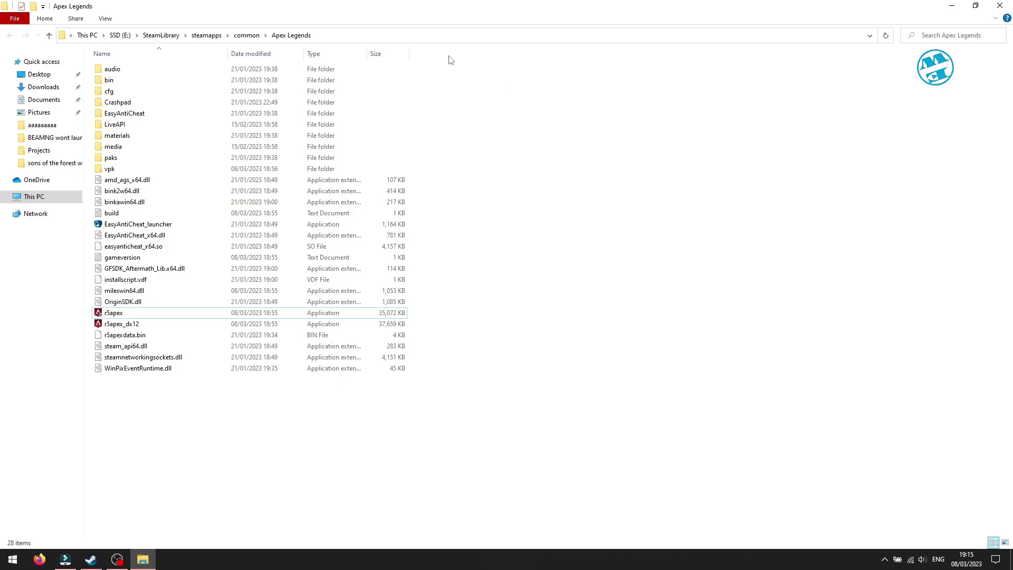
- Copy the Apex Legends folder path from the address bar and close File Explorer
{"action": "left_click", "coordinate": [396, 36]}
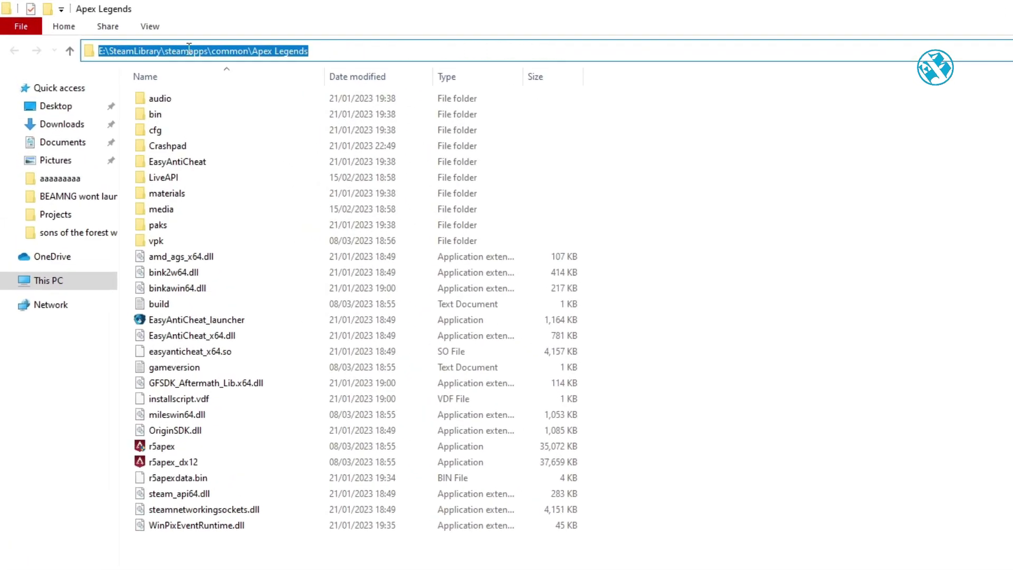
{"action": "right_click", "coordinate": [225, 55]}
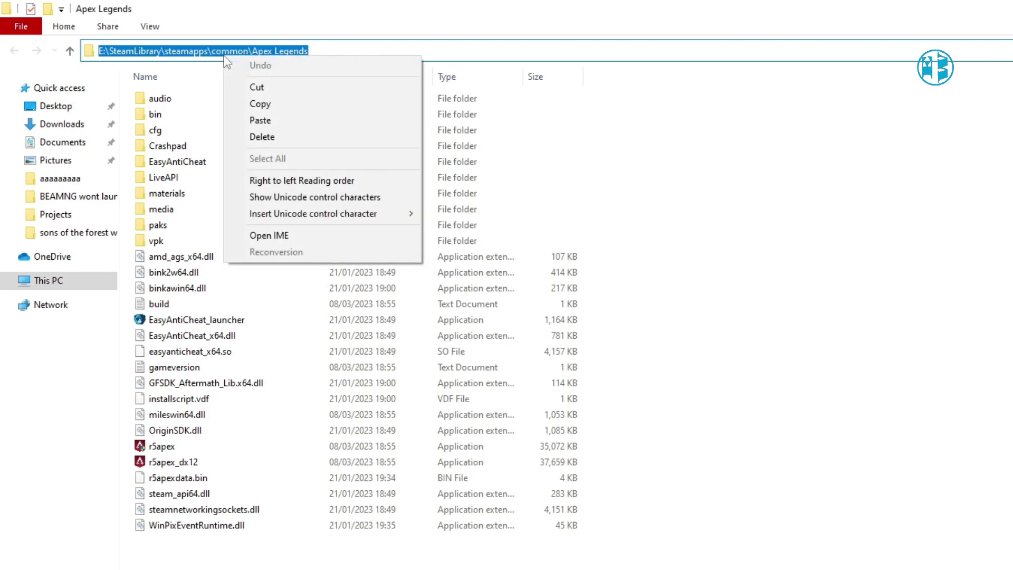
{"action": "left_click", "coordinate": [265, 103]}
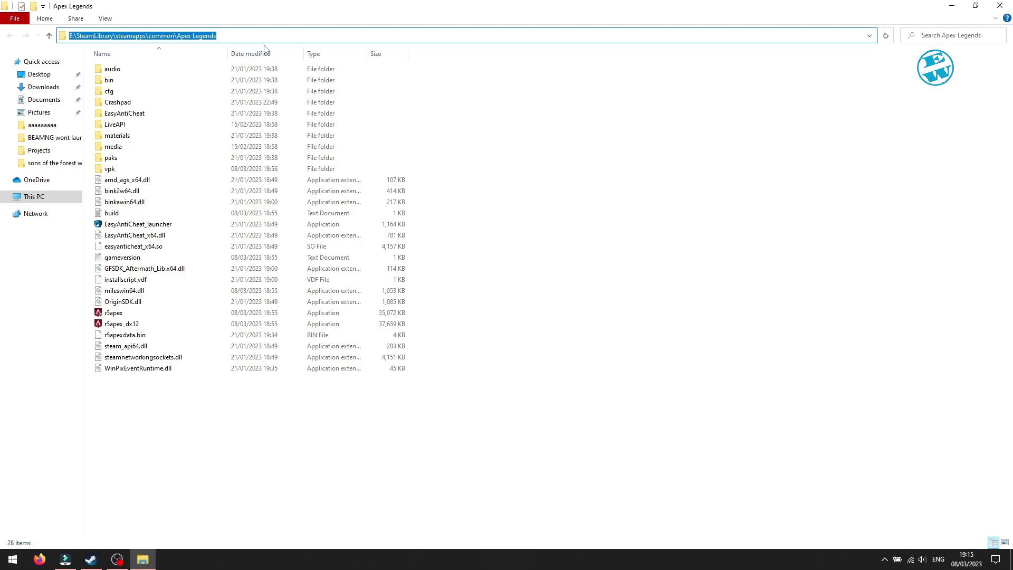
{"action": "left_click", "coordinate": [693, 204]}
{"action": "left_click", "coordinate": [1001, 7]}
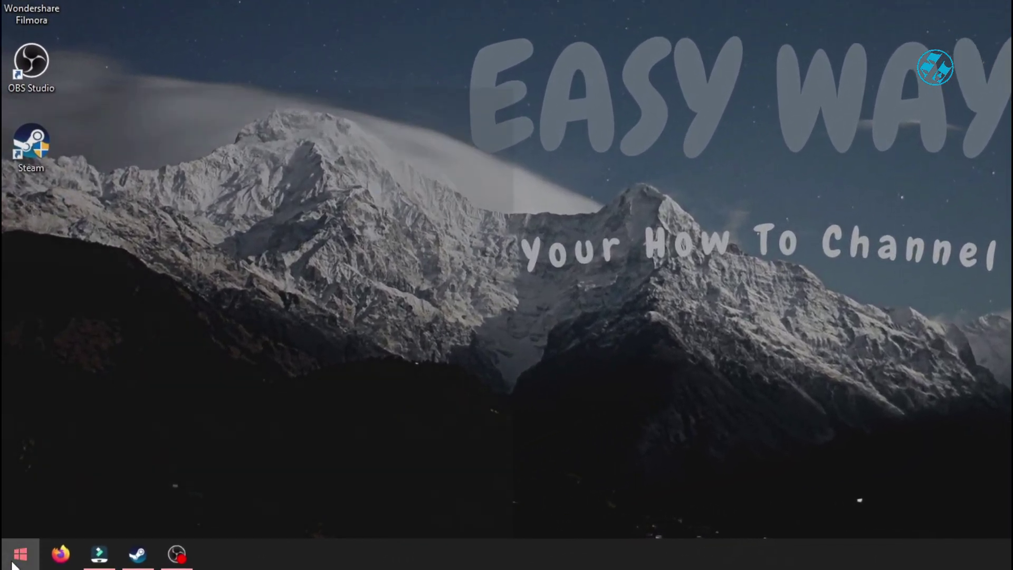
- Search Start for 'graphic' and open Graphics settings
{"action": "left_click", "coordinate": [13, 562]}
{"action": "type", "text": "graphic"}
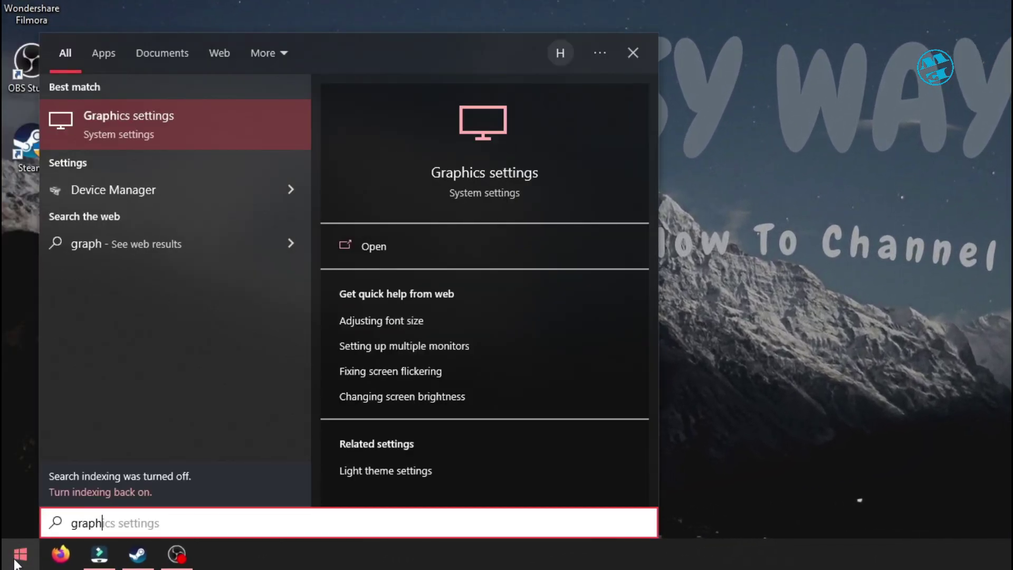
{"action": "left_click", "coordinate": [176, 119]}
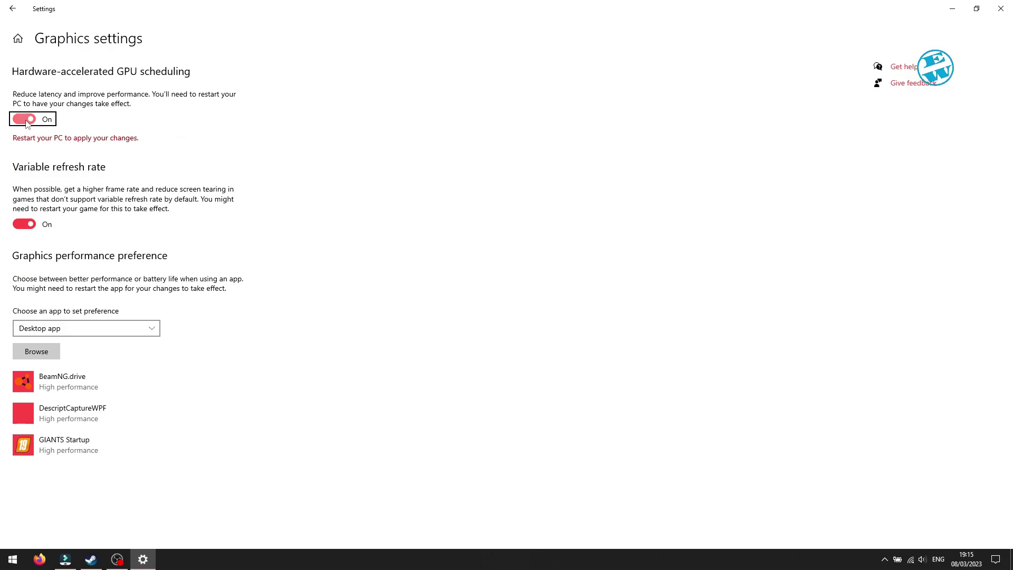
- Browse to the pasted Apex Legends folder path and select r5apex
{"action": "left_click", "coordinate": [40, 353]}
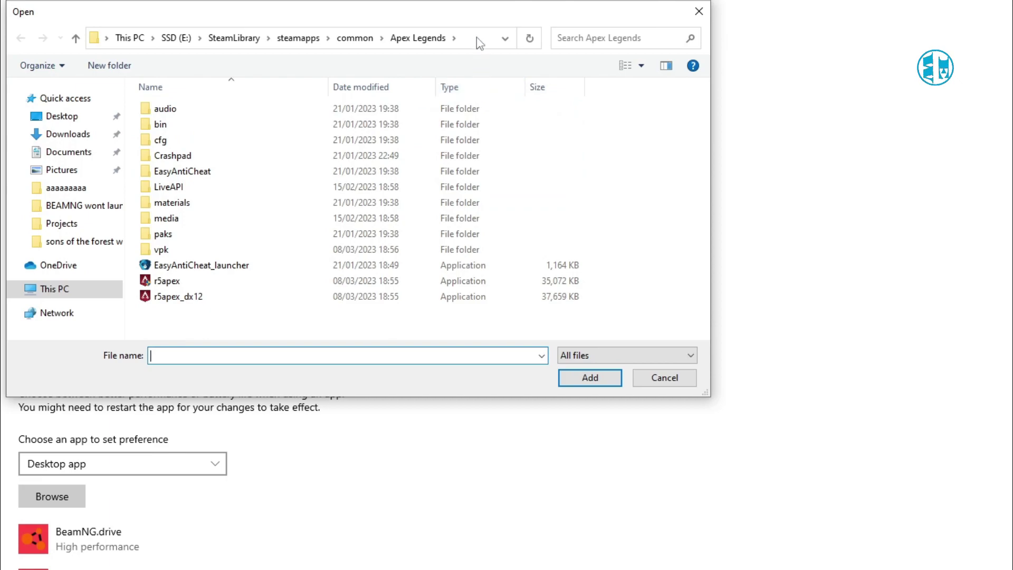
{"action": "left_click", "coordinate": [476, 38]}
{"action": "key", "text": "super+c"}
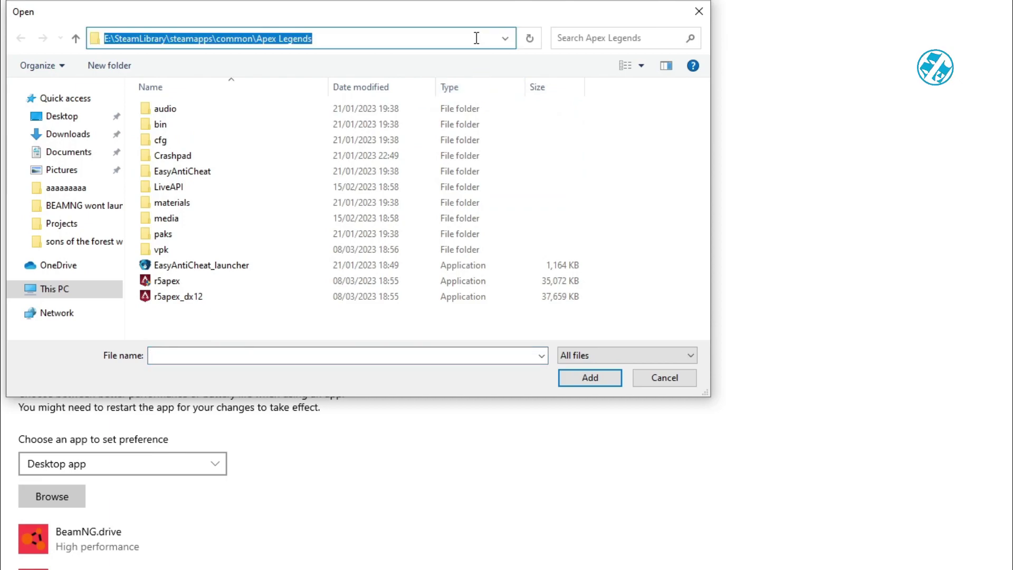
{"action": "key", "text": "BackSpace"}
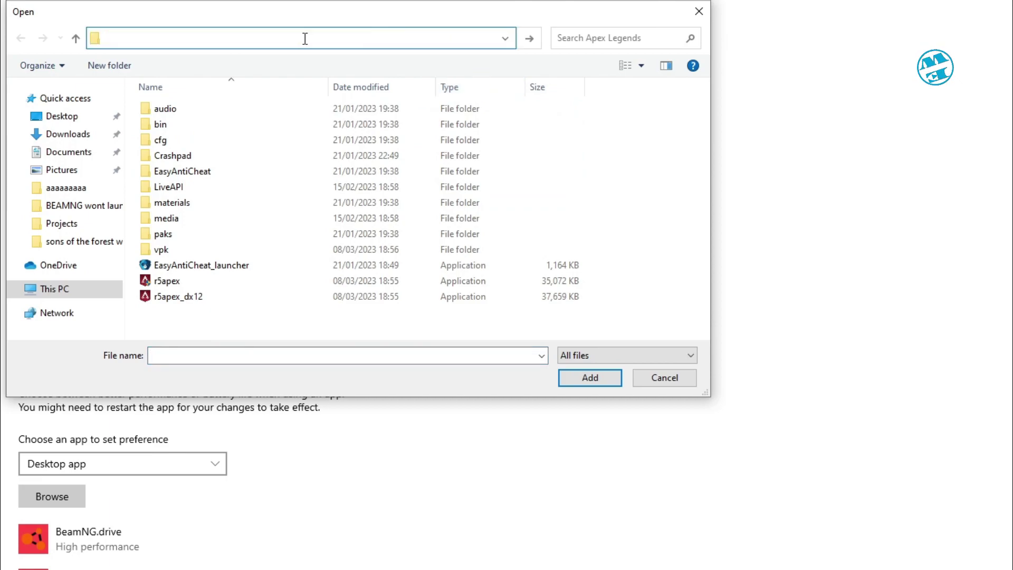
{"action": "right_click", "coordinate": [202, 37]}
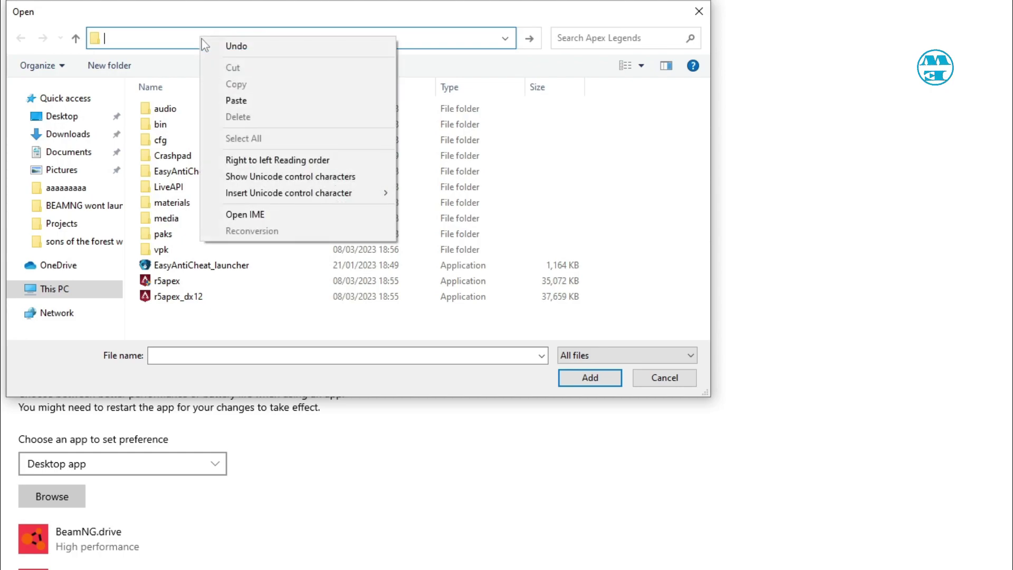
{"action": "left_click", "coordinate": [237, 100]}
{"action": "key", "text": "Return"}
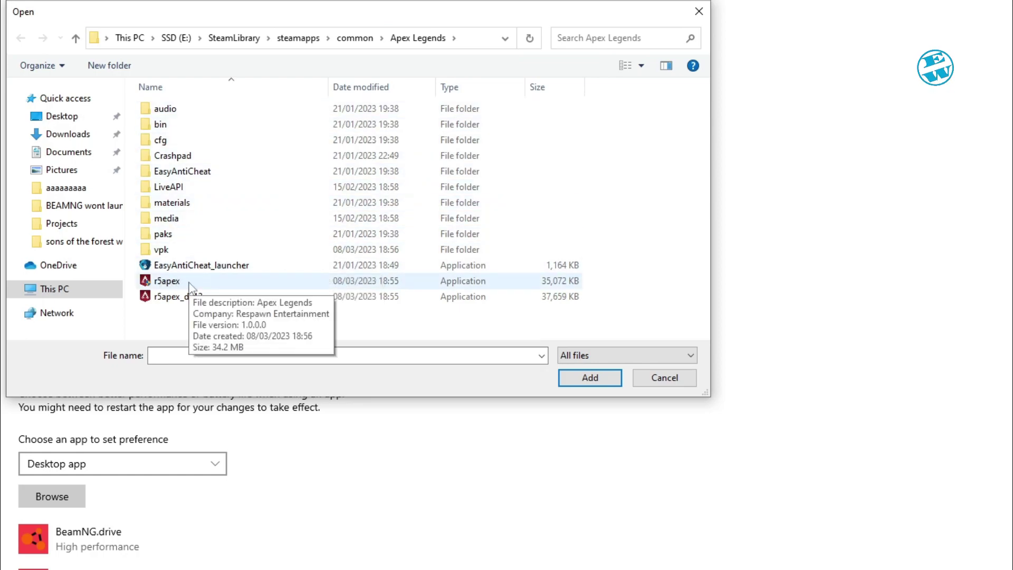
{"action": "left_click", "coordinate": [169, 283]}
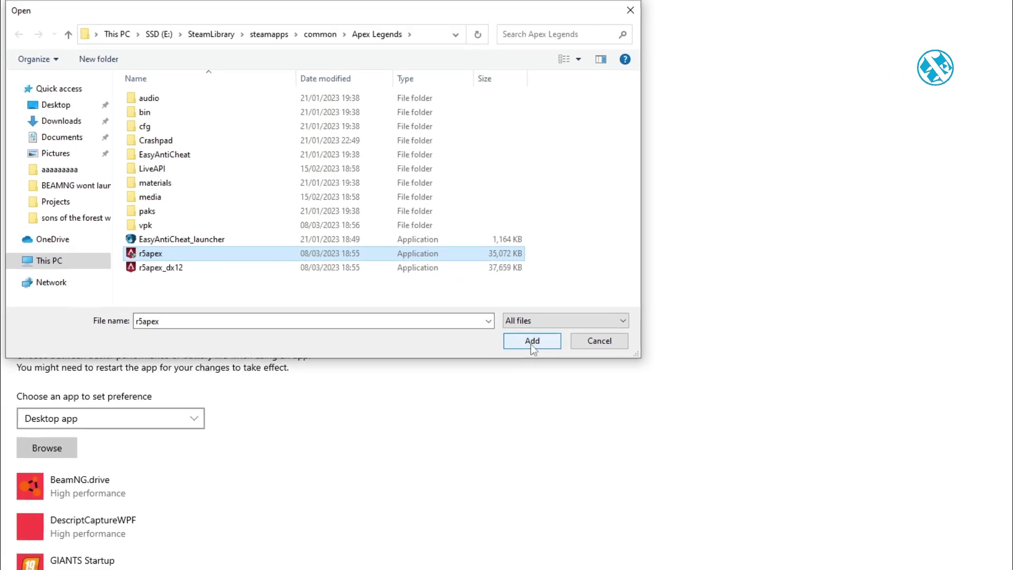
- Add r5apex to the list and save High performance as its graphics preference
{"action": "left_click", "coordinate": [532, 341]}
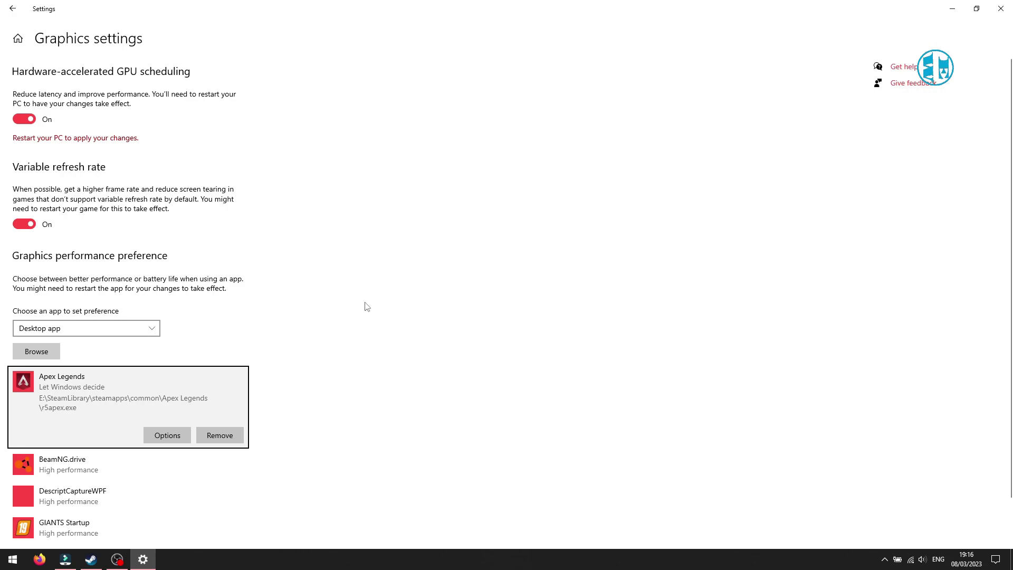
{"action": "left_click", "coordinate": [167, 436]}
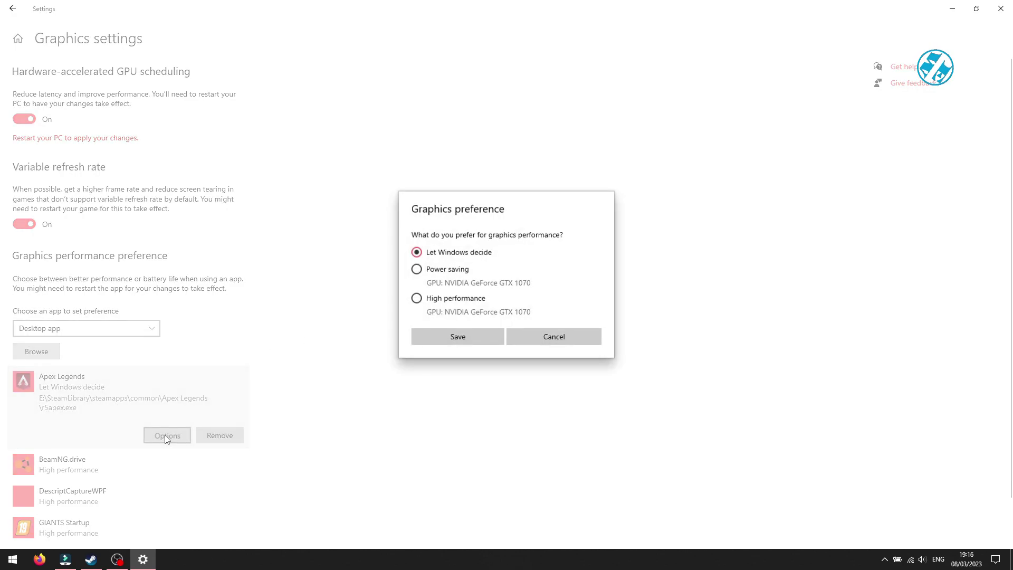
{"action": "left_click", "coordinate": [418, 299]}
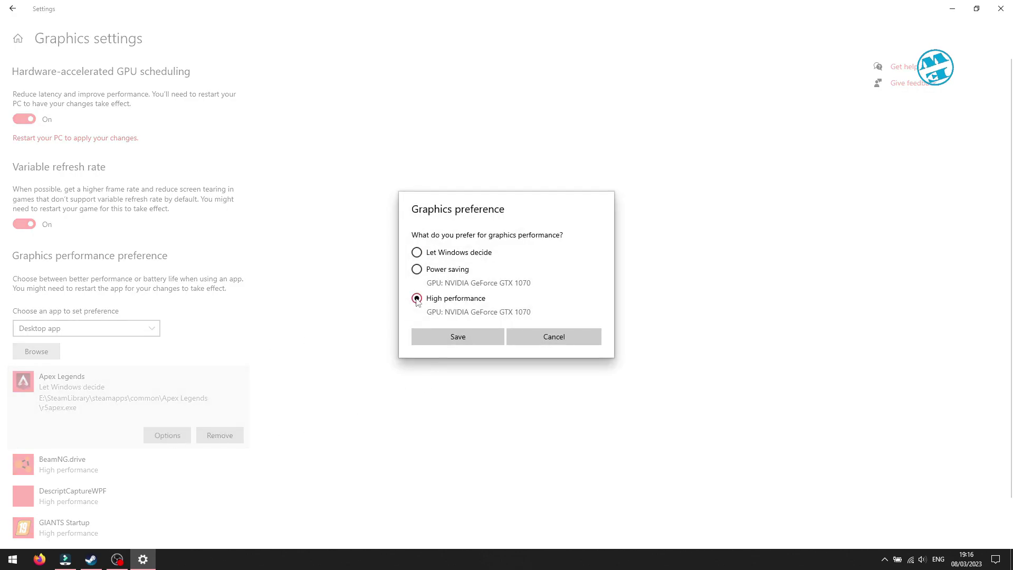
{"action": "left_click", "coordinate": [453, 337]}
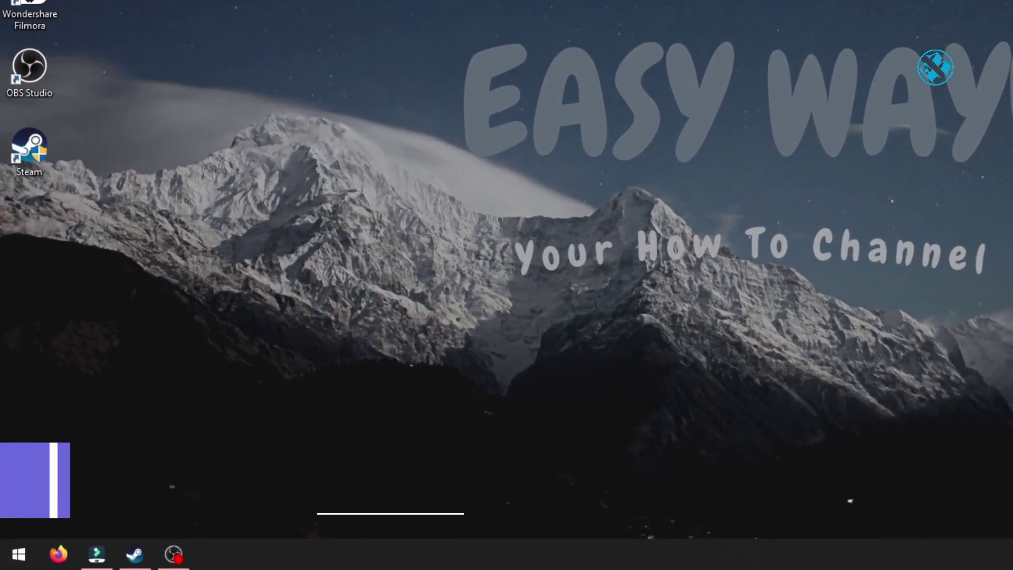
- Run %localappdata% from the Win+X menu's Run box
{"action": "key", "text": "super+x"}
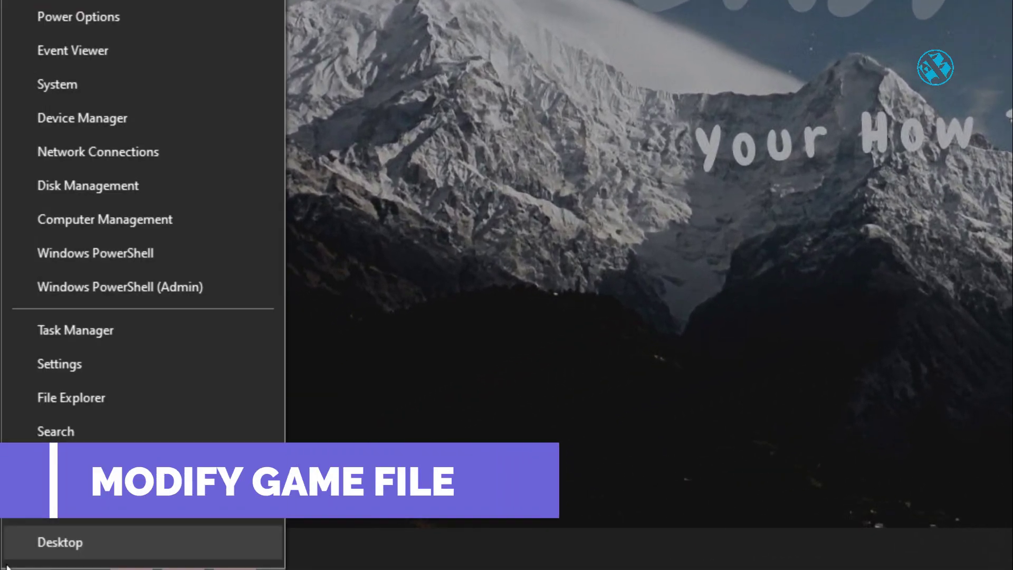
{"action": "key", "text": "r"}
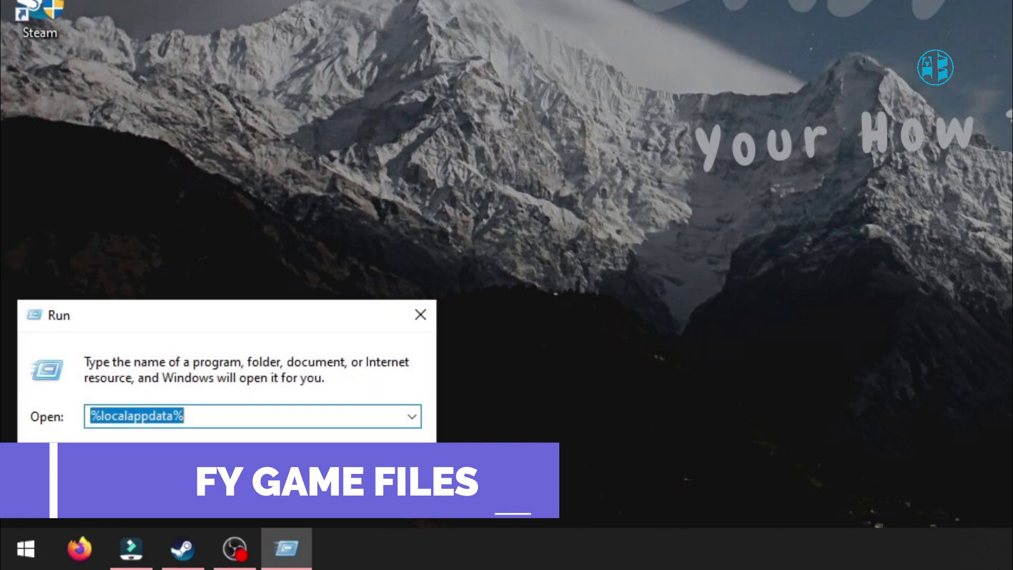
{"action": "left_click", "coordinate": [218, 416]}
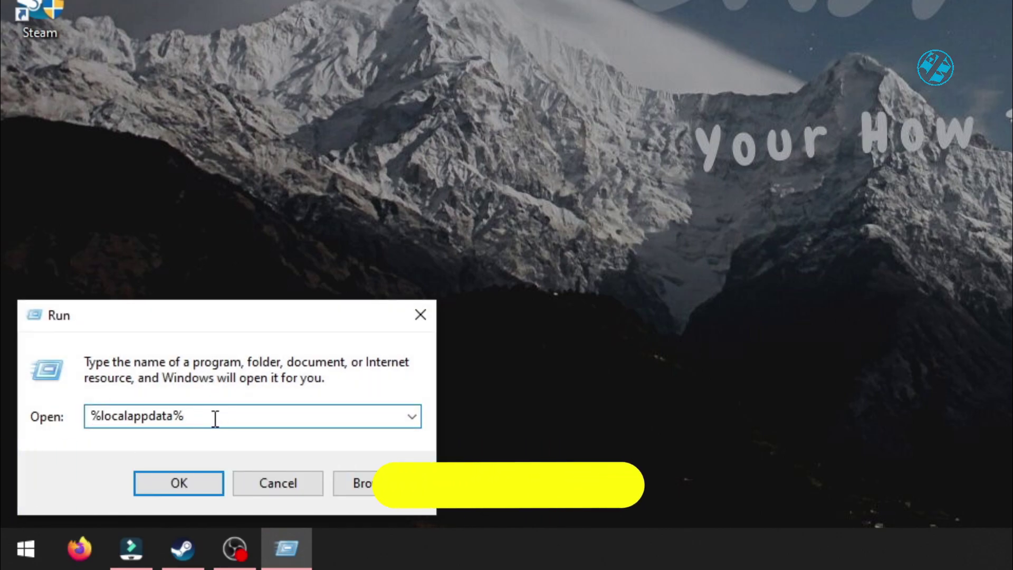
{"action": "key", "text": "Return"}
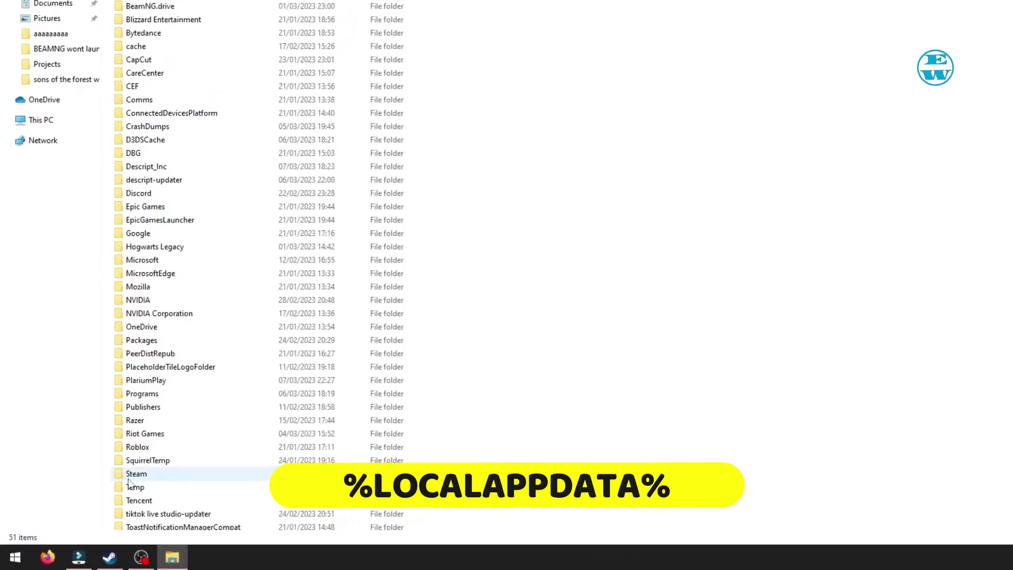
- Go to Hogwarts Legacy > Saved and start renaming the Config folder
{"action": "left_click", "coordinate": [159, 248]}
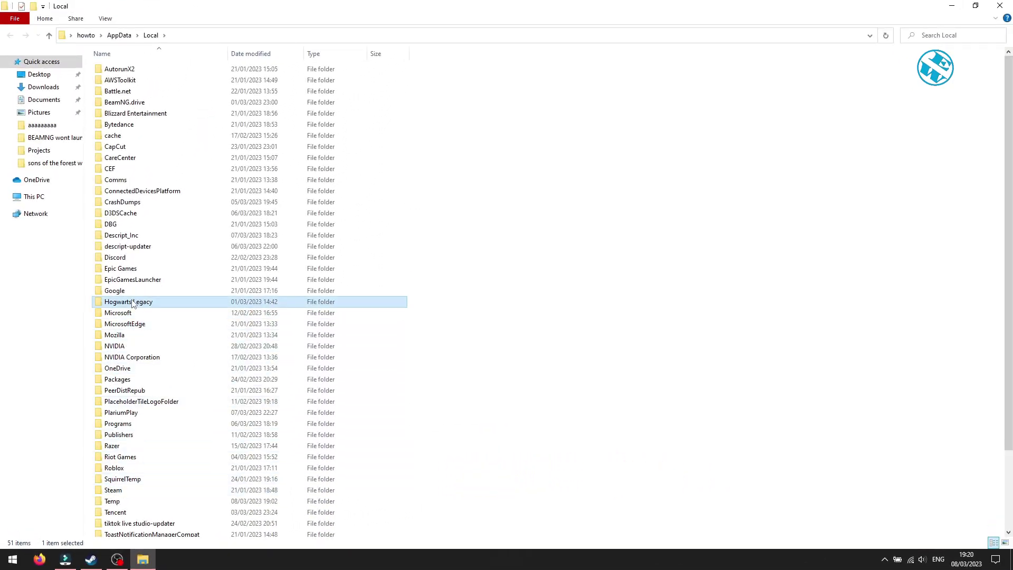
{"action": "double_click", "coordinate": [146, 303]}
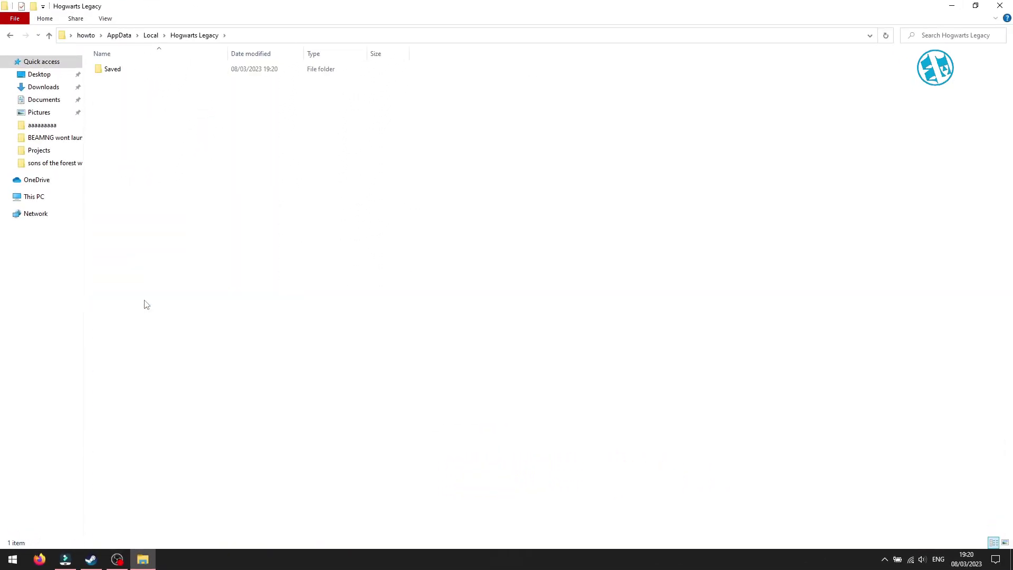
{"action": "double_click", "coordinate": [127, 71]}
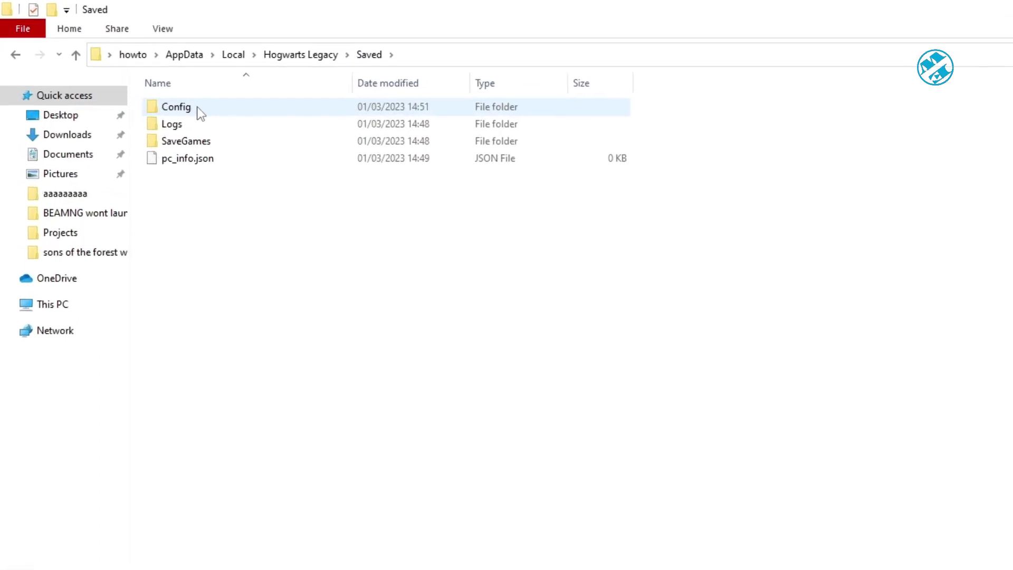
{"action": "right_click", "coordinate": [125, 70]}
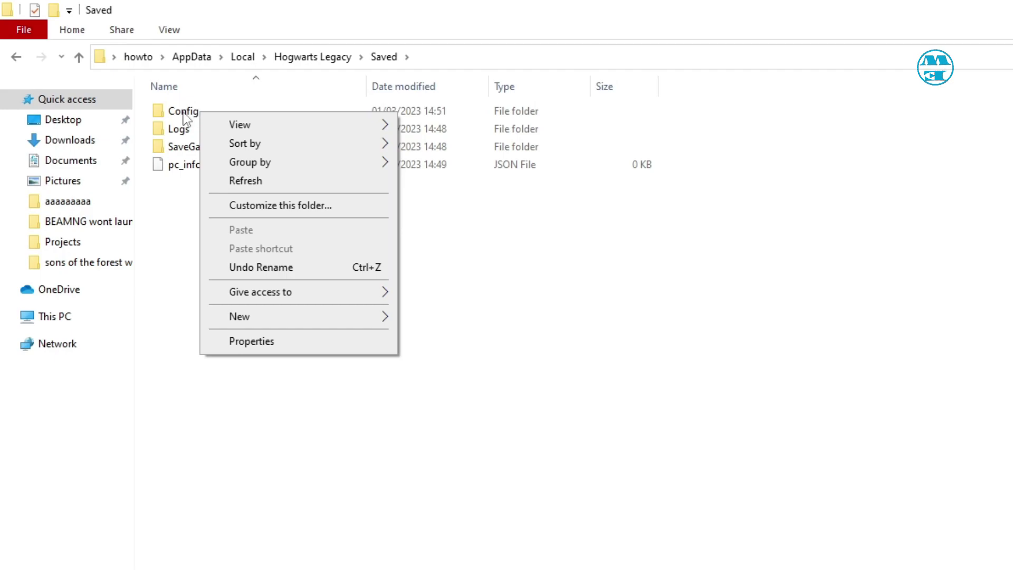
{"action": "right_click", "coordinate": [182, 111]}
{"action": "left_click", "coordinate": [245, 429]}
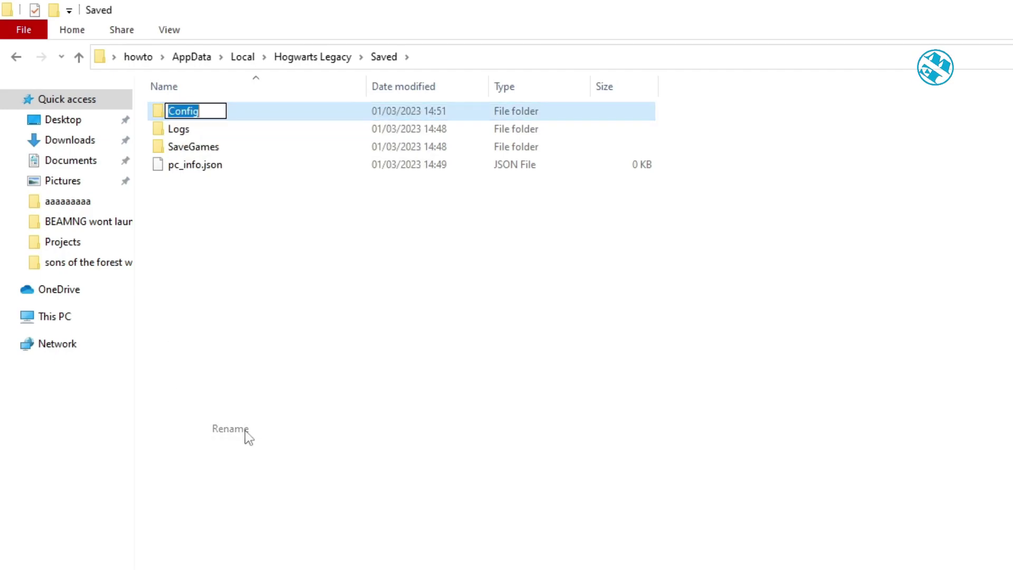
{"action": "left_click", "coordinate": [211, 110]}
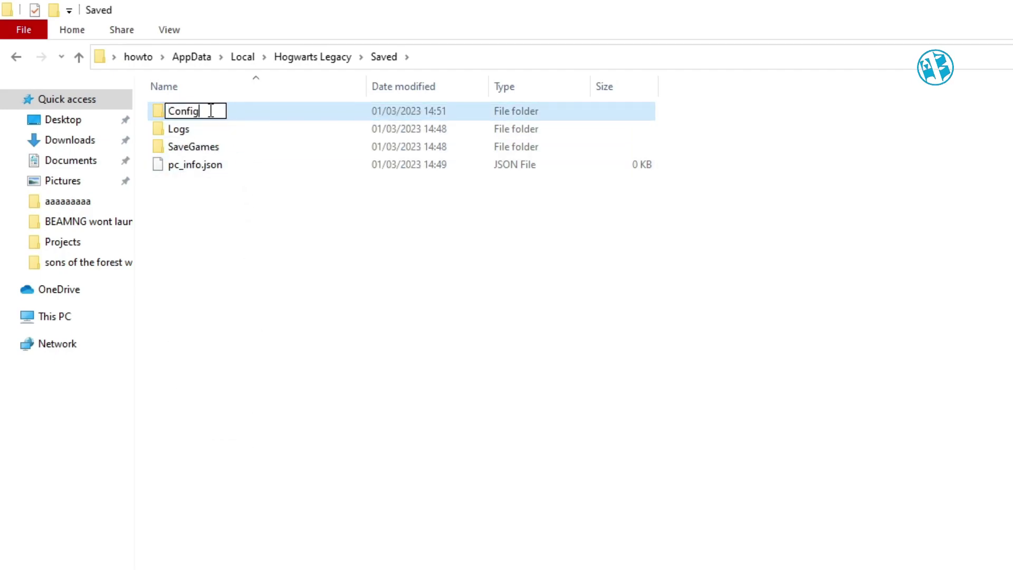
- Rename the Config folder to Configold
{"action": "type", "text": "old"}
{"action": "key", "text": "Return"}
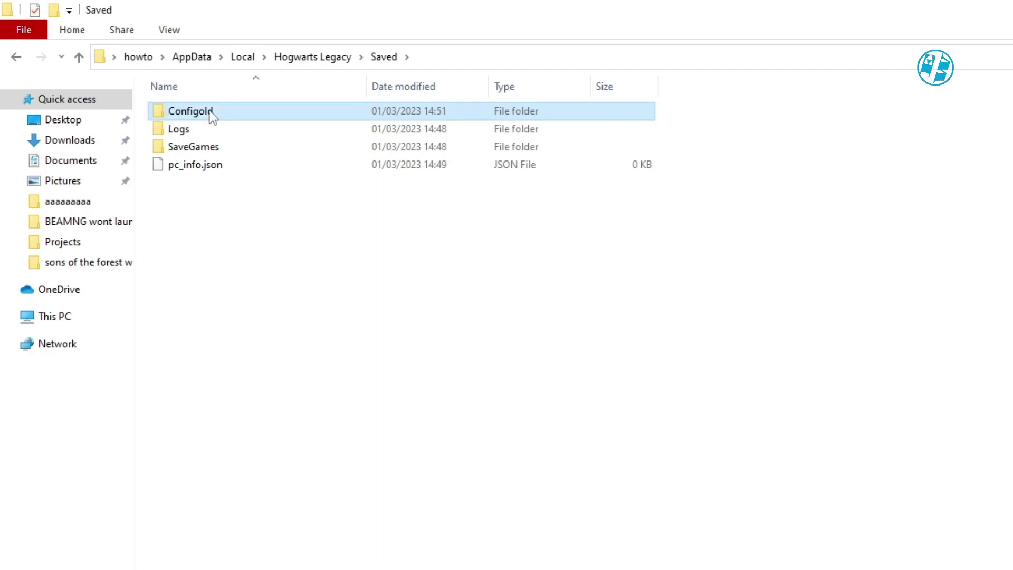
{"action": "left_click", "coordinate": [288, 275]}
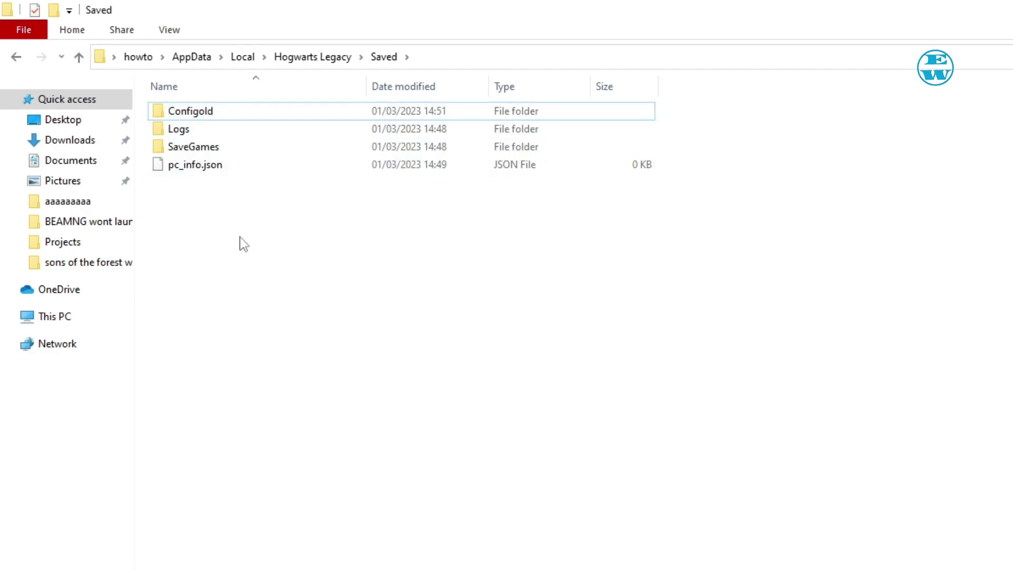
- Rename the SaveGames folder to SaveGamesold
{"action": "left_click", "coordinate": [207, 147]}
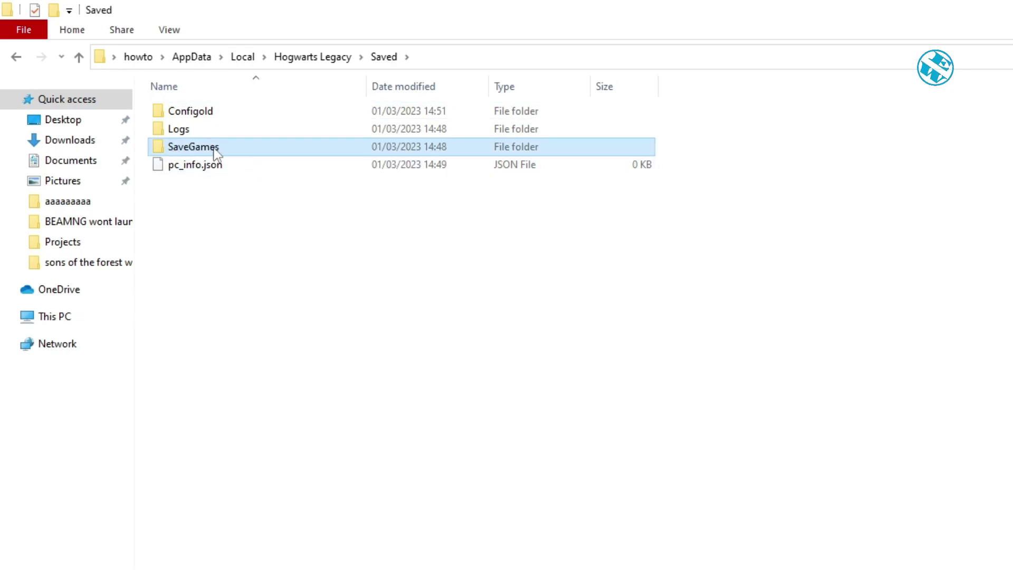
{"action": "right_click", "coordinate": [214, 153]}
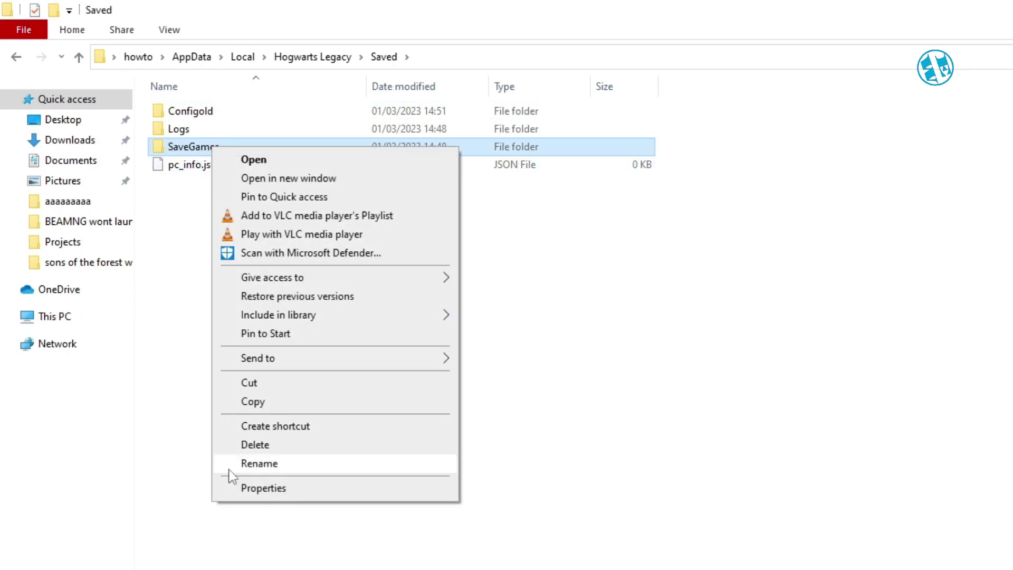
{"action": "left_click", "coordinate": [261, 465]}
{"action": "left_click", "coordinate": [232, 148]}
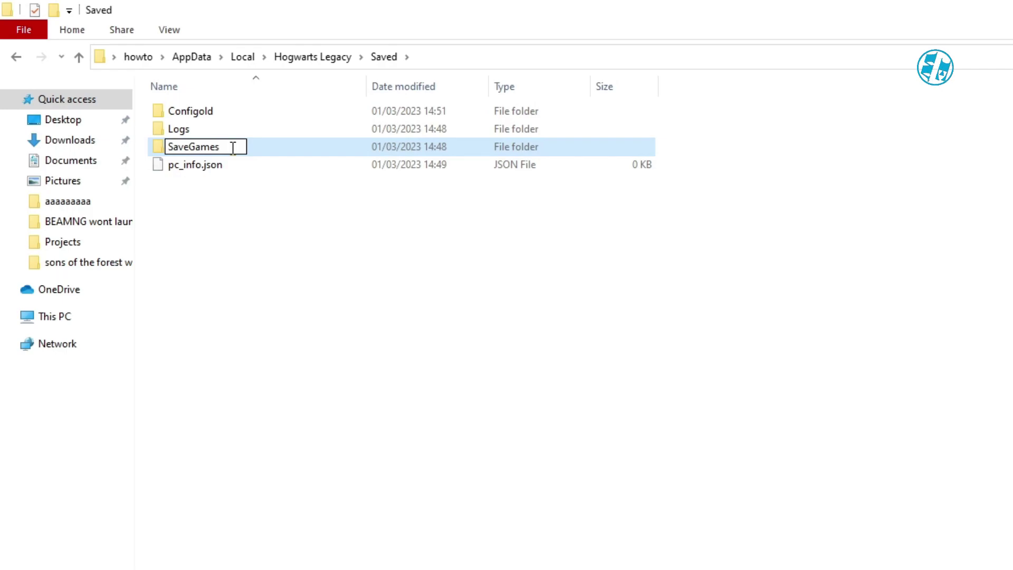
{"action": "type", "text": "old"}
{"action": "key", "text": "Return"}
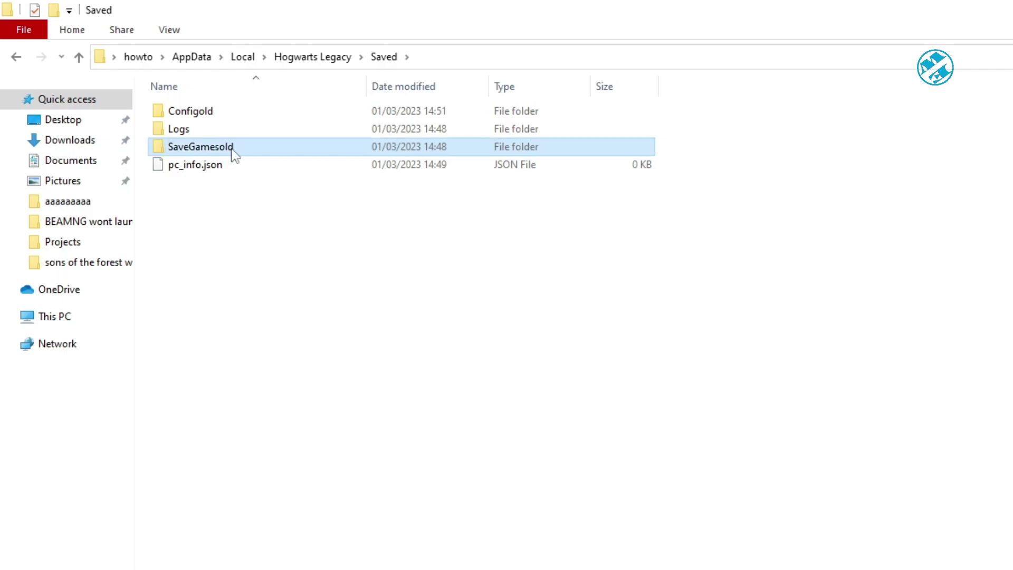
{"action": "left_click", "coordinate": [277, 277]}
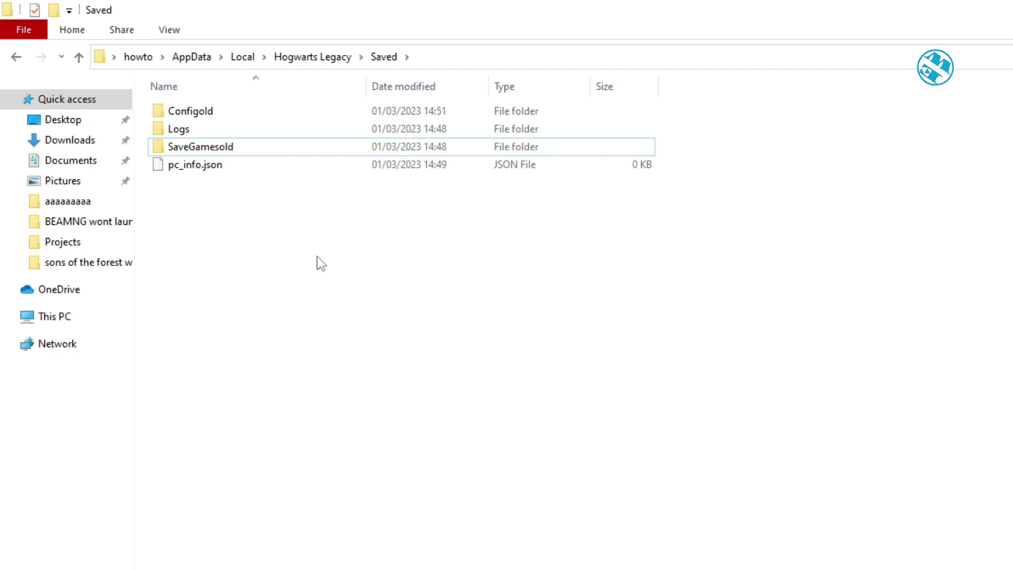
- Rename SaveGamesold back to SaveGames
{"action": "left_click", "coordinate": [201, 147]}
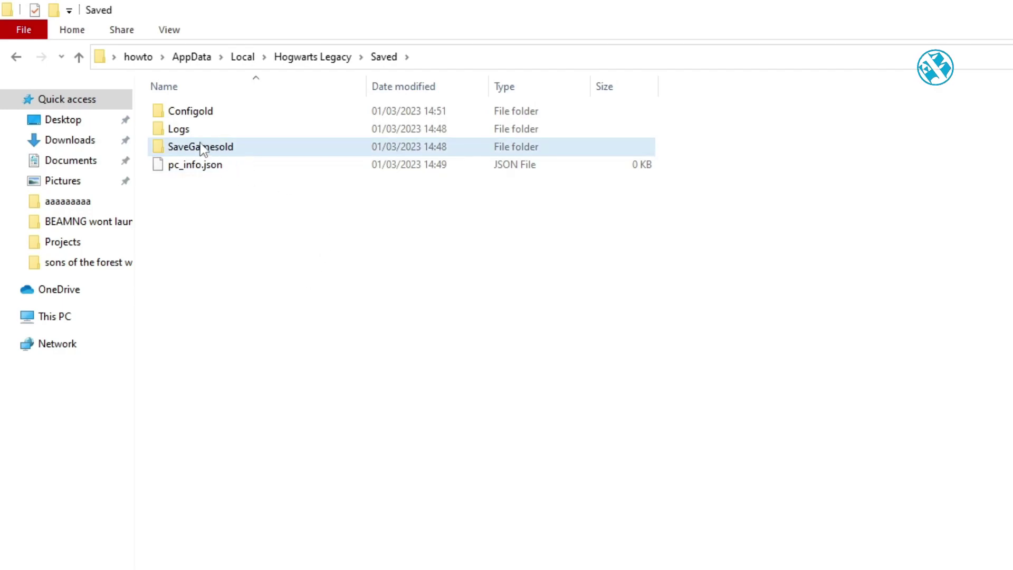
{"action": "right_click", "coordinate": [228, 146]}
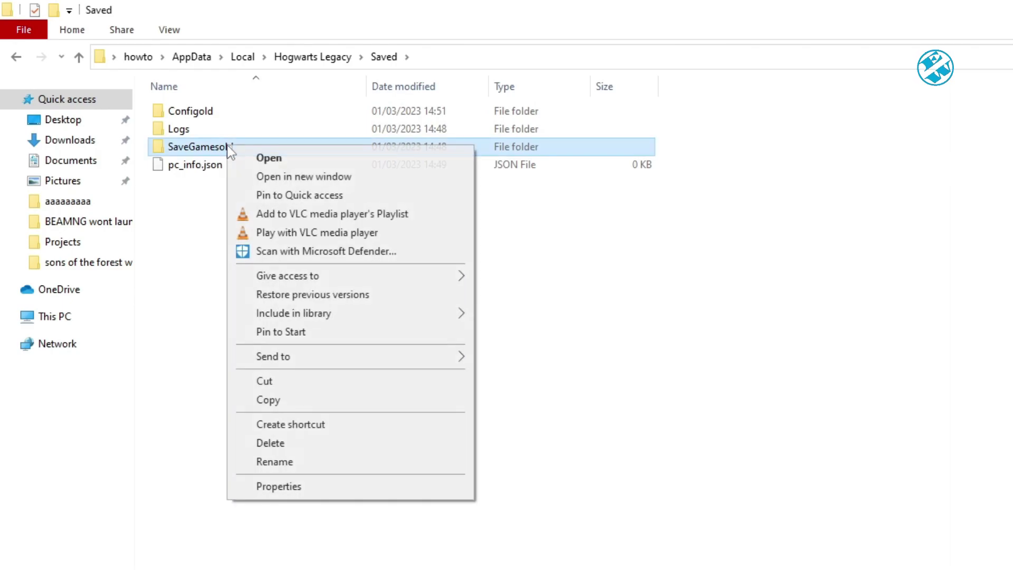
{"action": "left_click", "coordinate": [259, 462]}
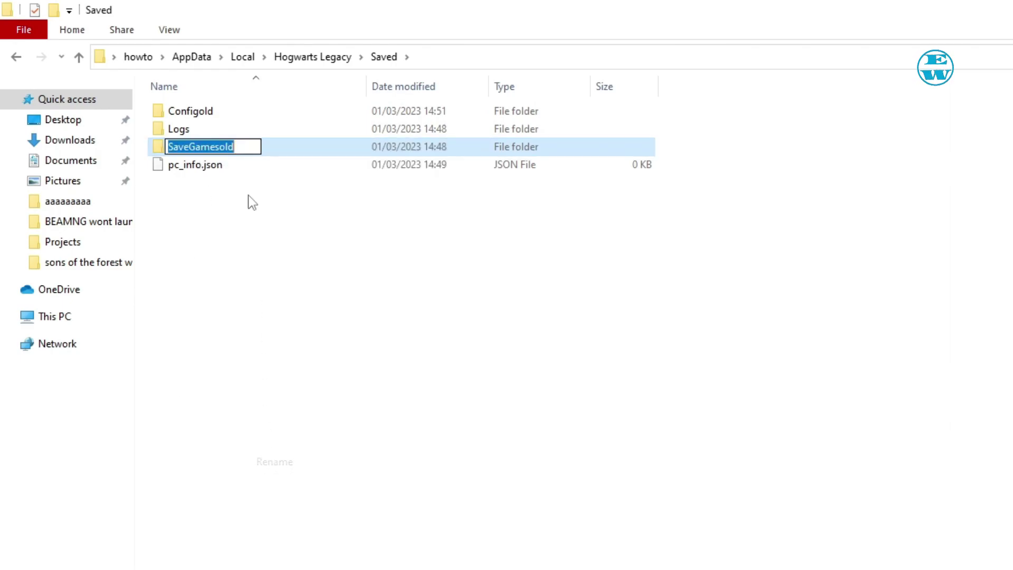
{"action": "left_click", "coordinate": [250, 147]}
{"action": "key", "text": "BackSpace"}
{"action": "key", "text": "BackSpace"}
{"action": "key", "text": "BackSpace"}
{"action": "key", "text": "Return"}
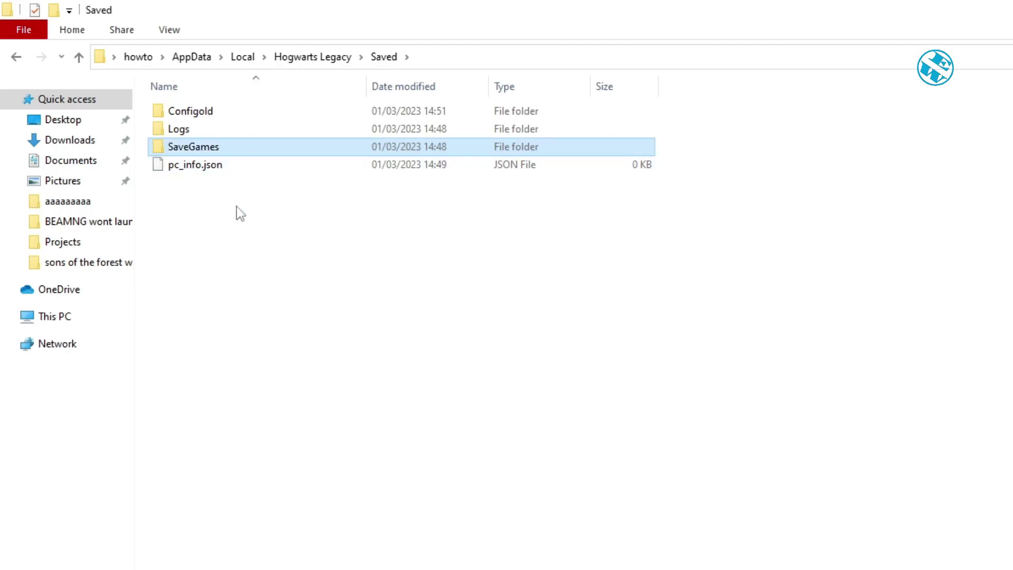
{"action": "left_click", "coordinate": [375, 330]}
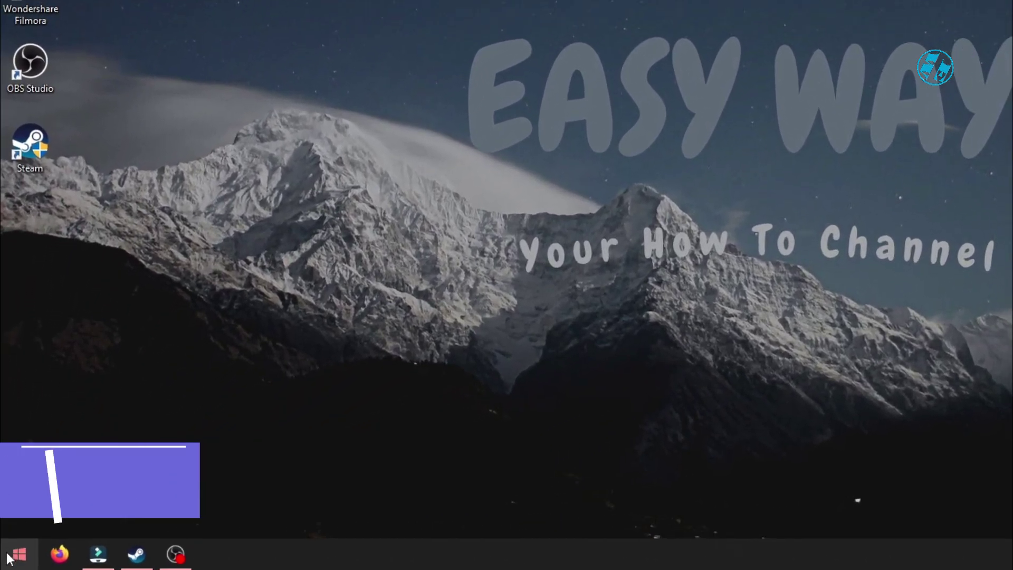
- Launch System Configuration by running msconfig from the Run box history
{"action": "right_click", "coordinate": [10, 559]}
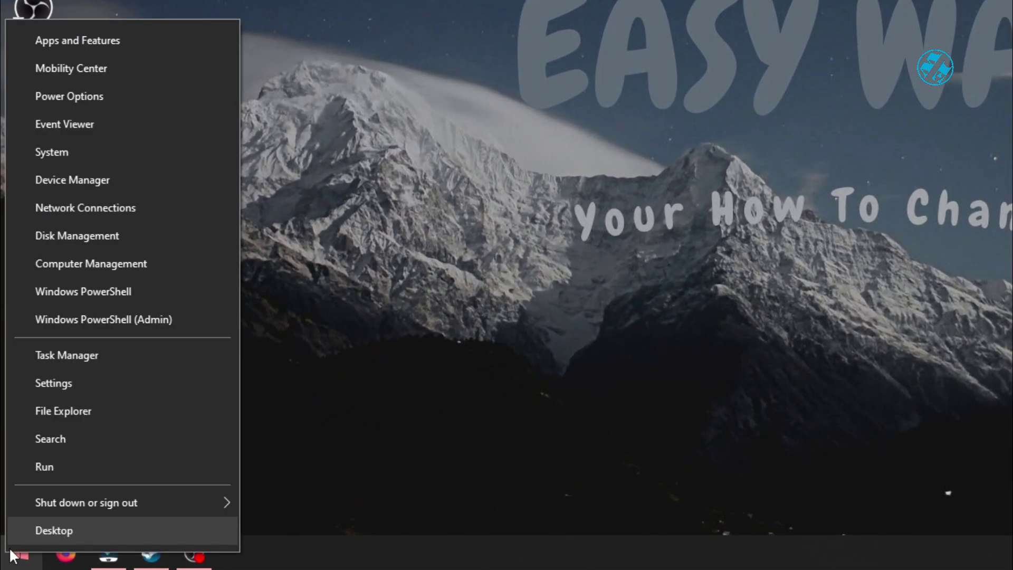
{"action": "left_click", "coordinate": [65, 465]}
{"action": "left_click", "coordinate": [340, 443]}
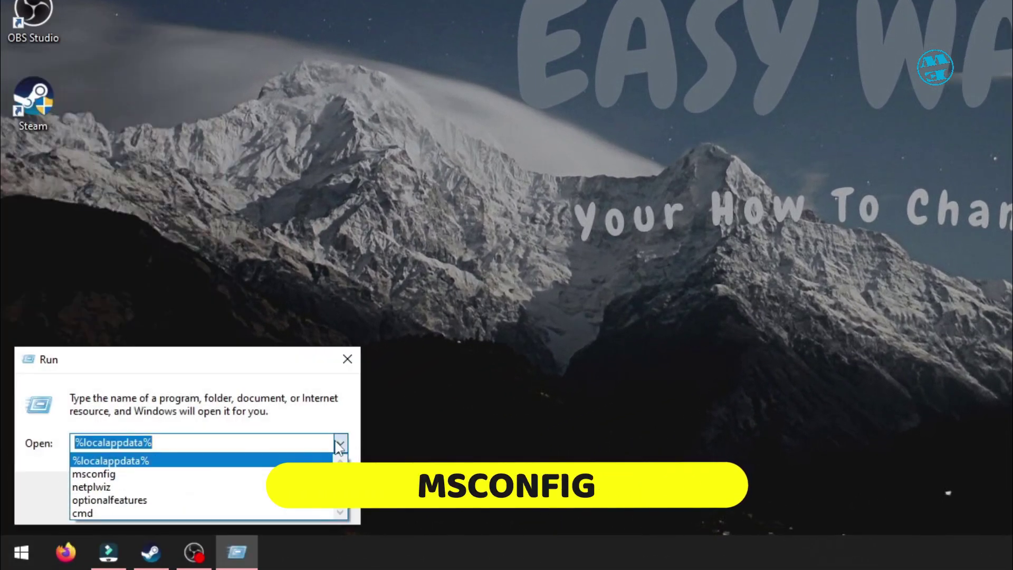
{"action": "left_click", "coordinate": [231, 473]}
{"action": "left_click", "coordinate": [141, 481]}
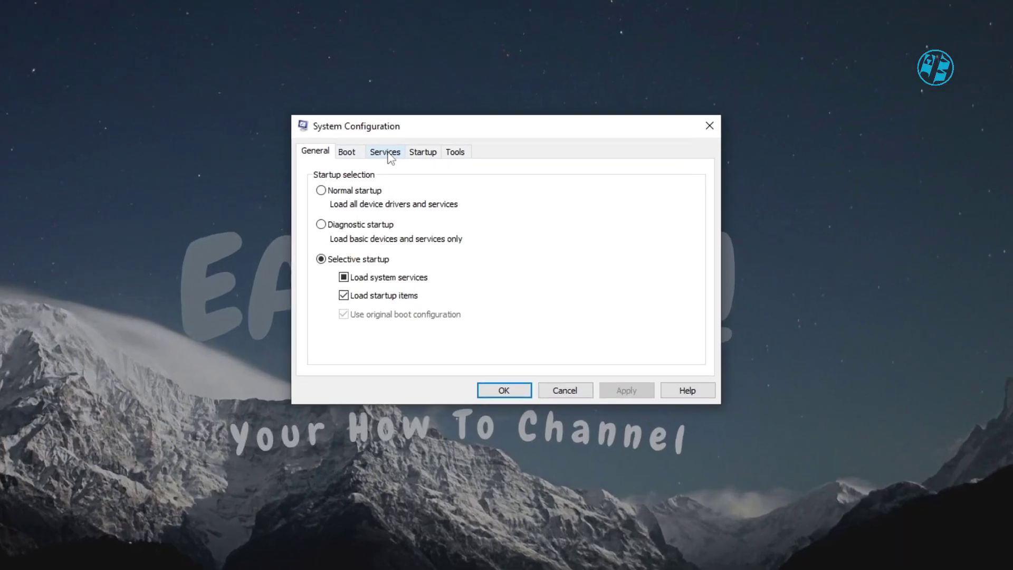
- Hide all Microsoft services, disable all remaining services, then apply and close
{"action": "left_click", "coordinate": [429, 156]}
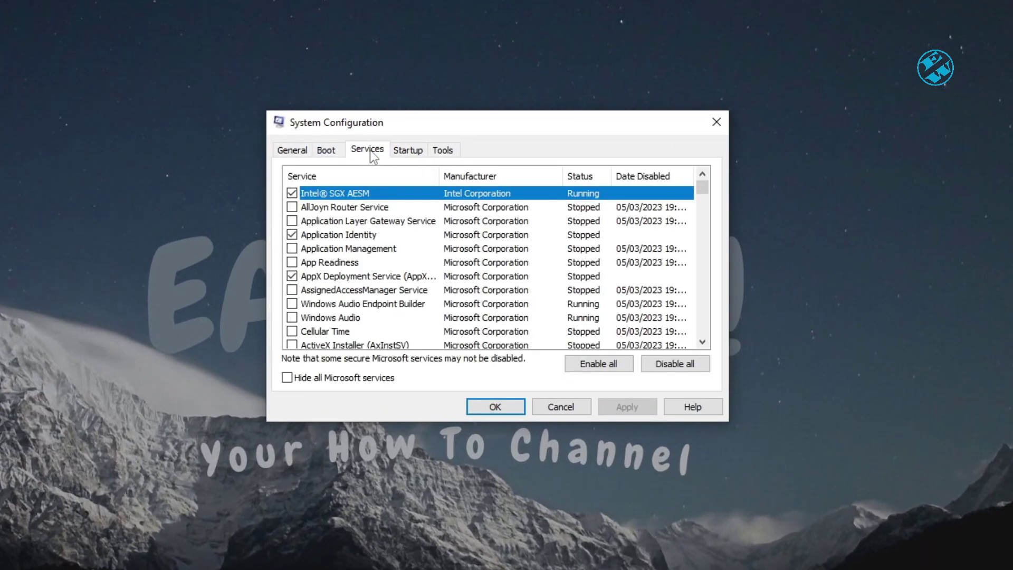
{"action": "left_click", "coordinate": [286, 377]}
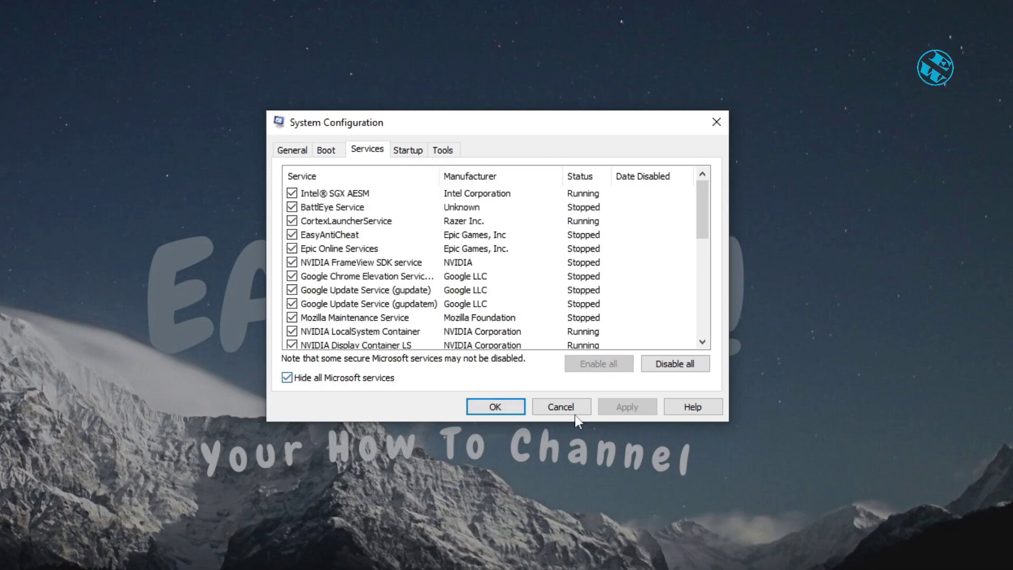
{"action": "left_click", "coordinate": [673, 362]}
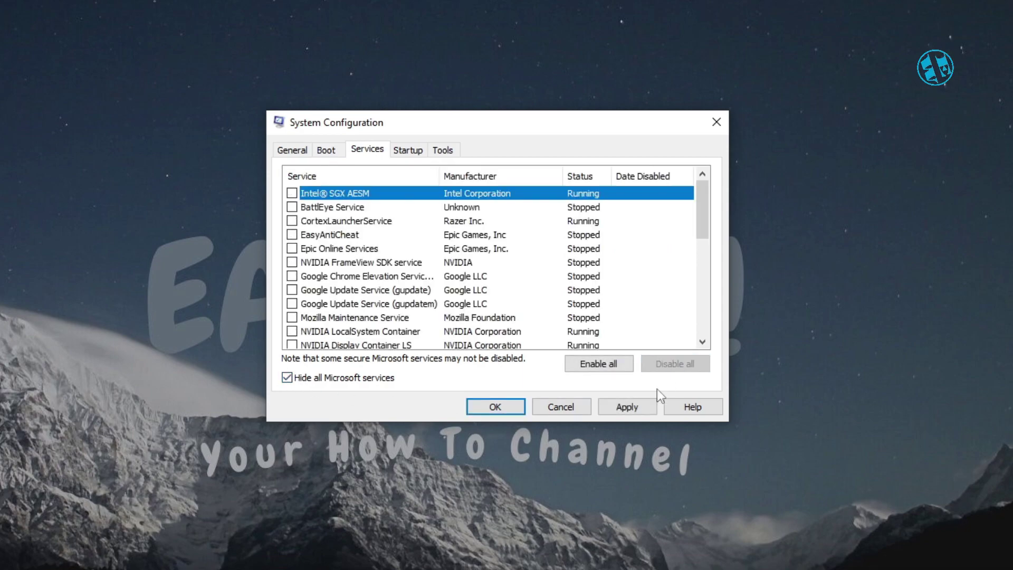
{"action": "left_click", "coordinate": [627, 407]}
{"action": "left_click", "coordinate": [495, 406]}
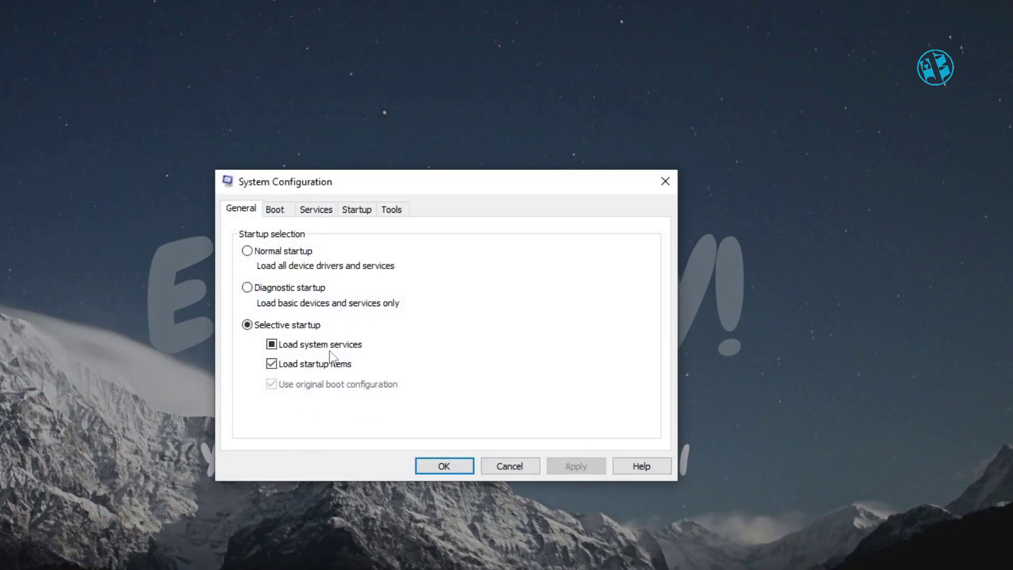
- With Microsoft services hidden, re-enable the Intel SGX AESM service
{"action": "left_click", "coordinate": [316, 210]}
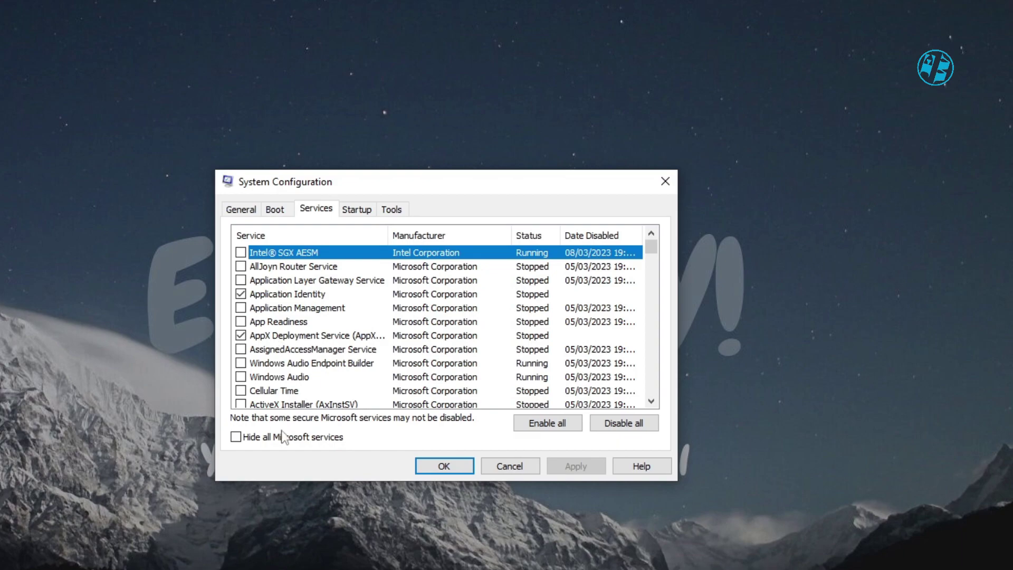
{"action": "left_click", "coordinate": [236, 437]}
{"action": "scroll", "coordinate": [386, 376], "scroll_direction": "down", "scroll_amount": 5}
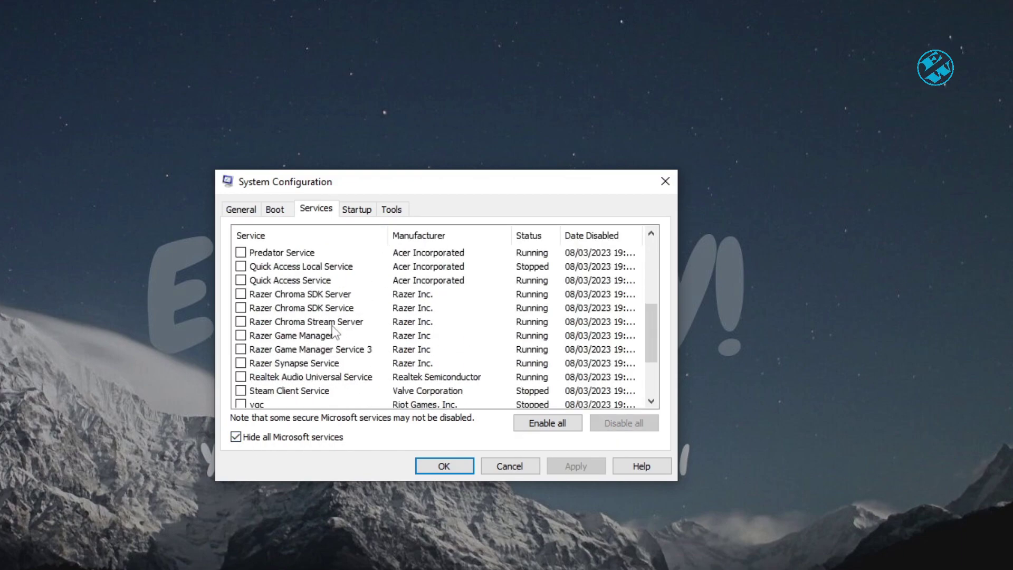
{"action": "scroll", "coordinate": [422, 359], "scroll_direction": "up", "scroll_amount": 5}
{"action": "scroll", "coordinate": [465, 338], "scroll_direction": "down", "scroll_amount": 8}
{"action": "scroll", "coordinate": [422, 330], "scroll_direction": "up", "scroll_amount": 10}
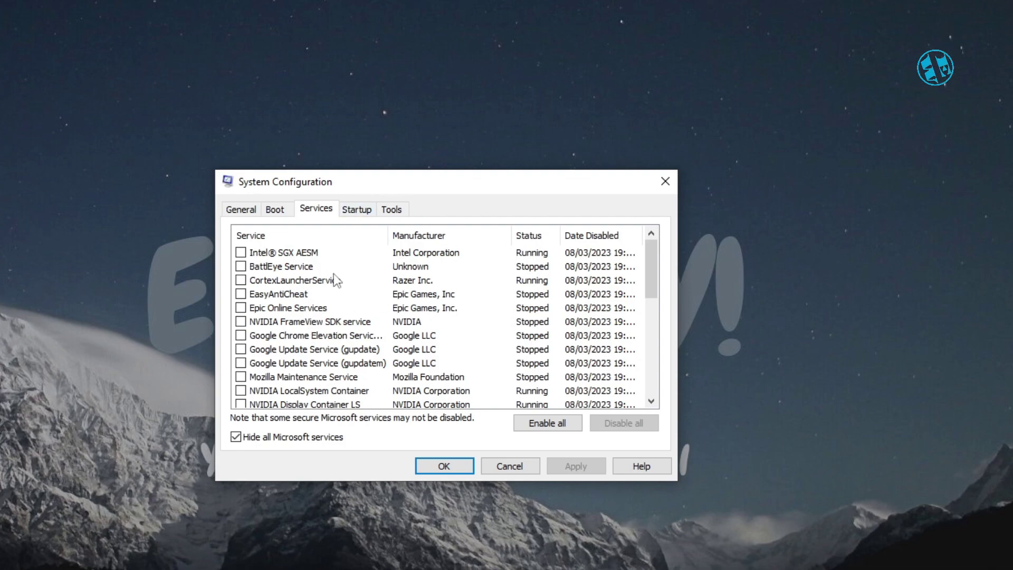
{"action": "left_click", "coordinate": [240, 253]}
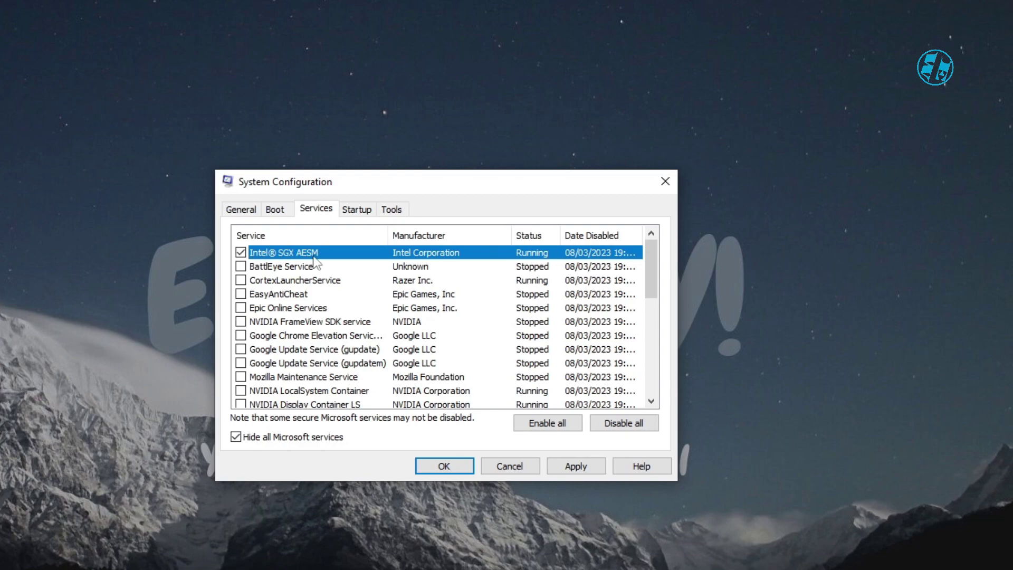
- Apply the service changes, close System Configuration, and dismiss the restart prompt without restarting
{"action": "left_click", "coordinate": [576, 466]}
{"action": "left_click", "coordinate": [443, 466]}
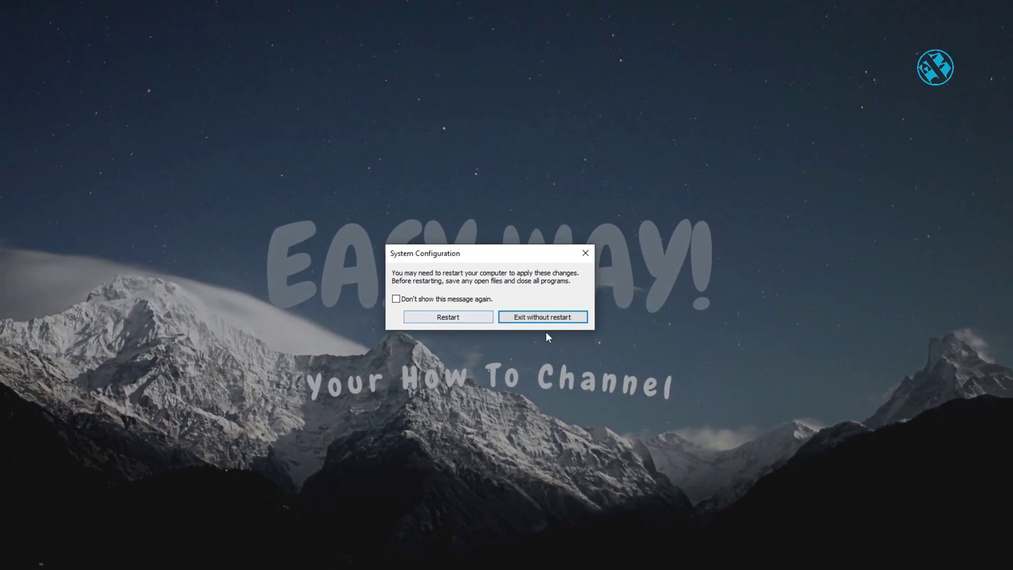
{"action": "left_click", "coordinate": [543, 317]}
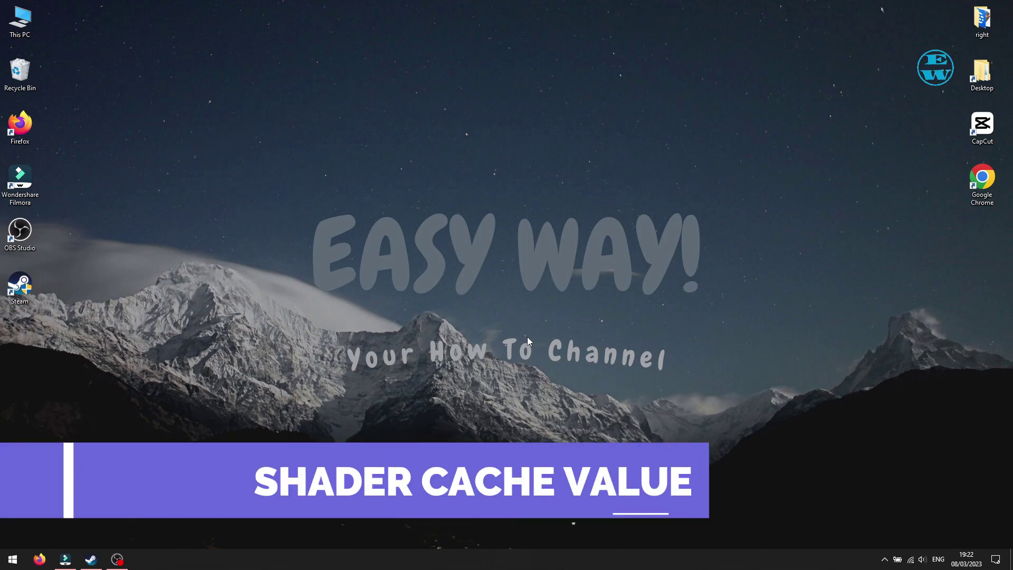
- Open NVIDIA Control Panel from the desktop menu to the Manage 3D settings page
{"action": "right_click", "coordinate": [478, 305]}
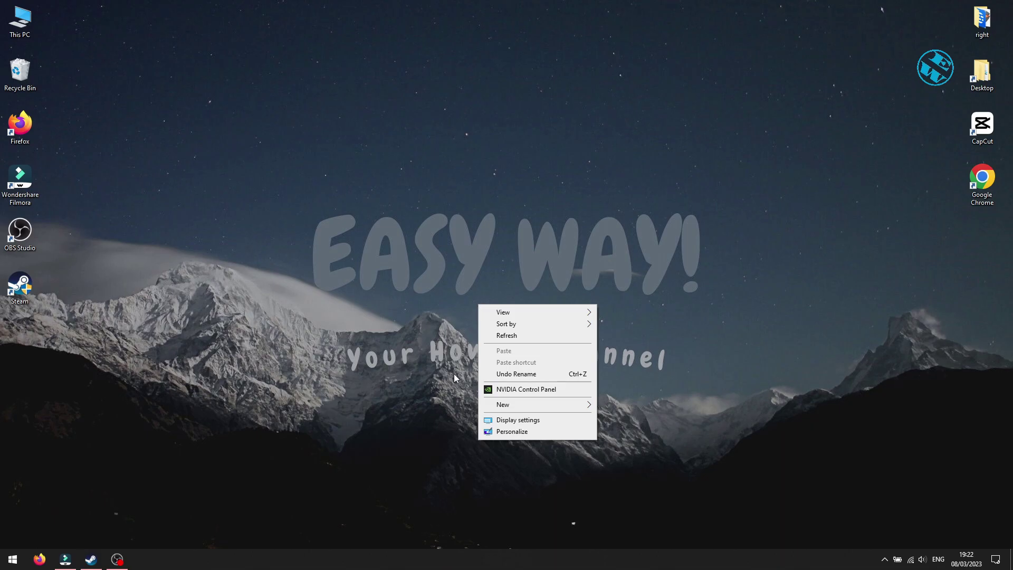
{"action": "left_click", "coordinate": [517, 390]}
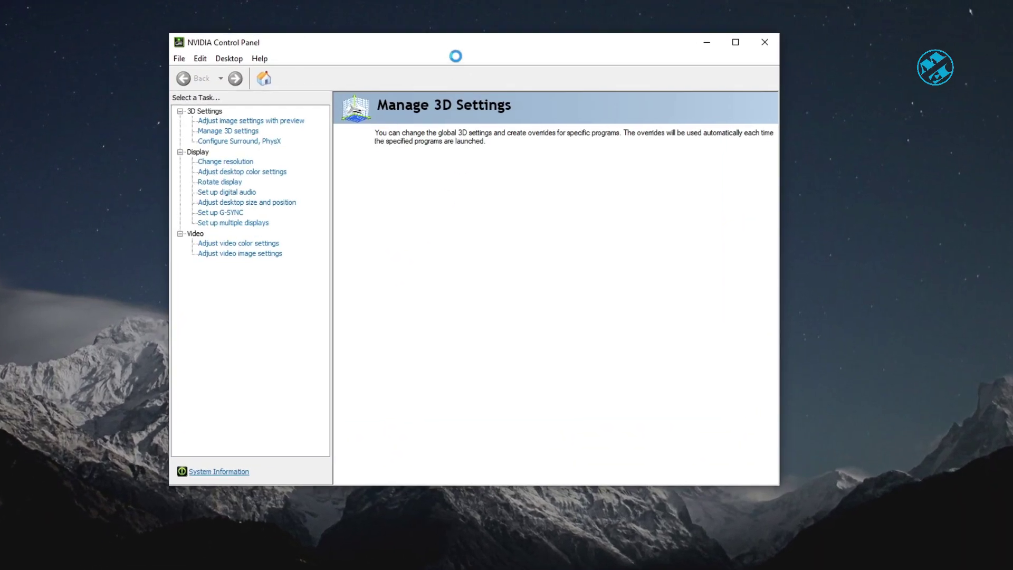
{"action": "left_click", "coordinate": [224, 134]}
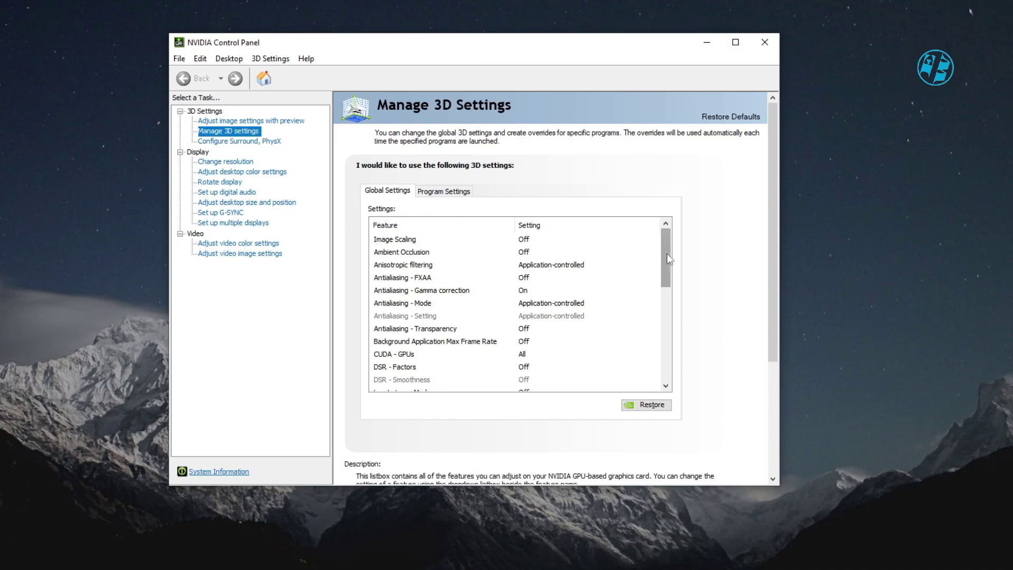
- Set the global Shader Cache Size to Unlimited and close NVIDIA Control Panel
{"action": "left_click_drag", "start_coordinate": [667, 254], "coordinate": [670, 328]}
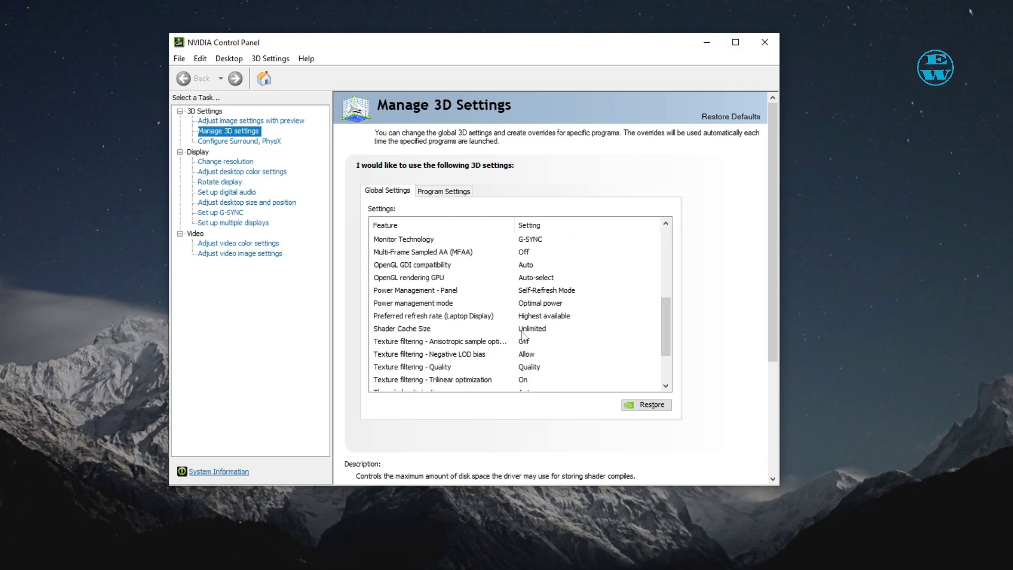
{"action": "left_click", "coordinate": [547, 333]}
{"action": "left_click", "coordinate": [547, 334]}
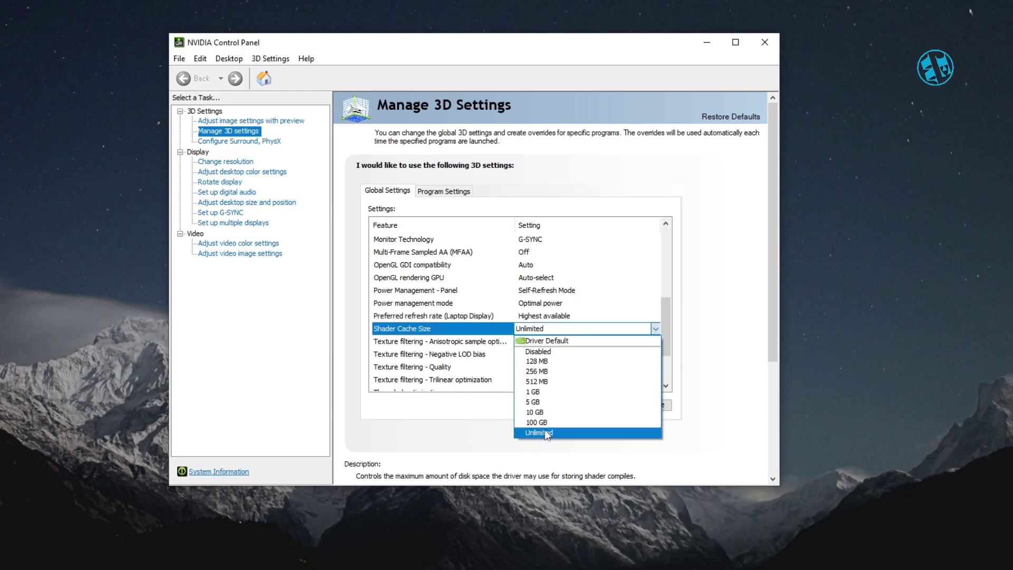
{"action": "left_click", "coordinate": [544, 432]}
{"action": "scroll", "coordinate": [545, 430], "scroll_direction": "down", "scroll_amount": 1}
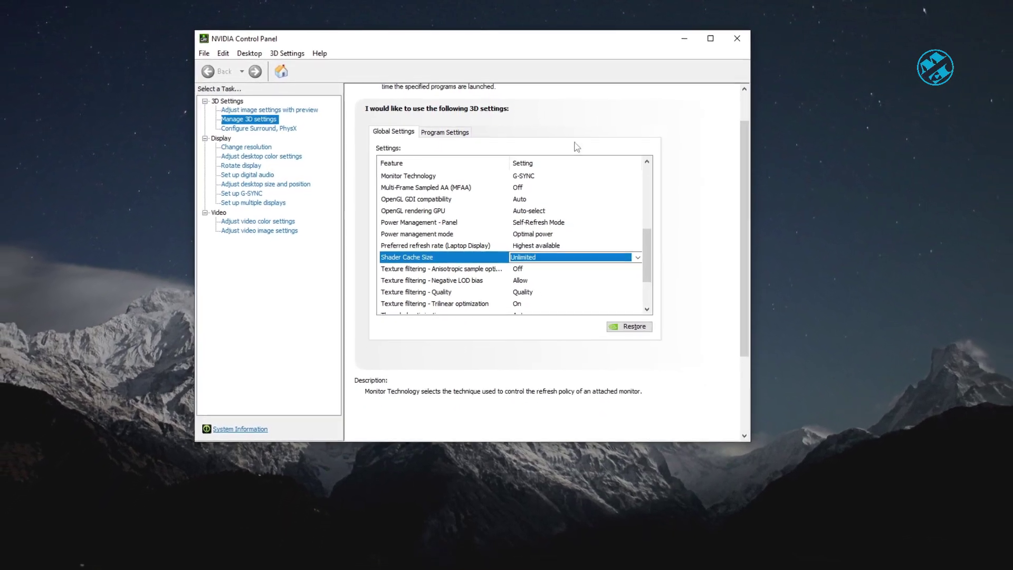
{"action": "left_click", "coordinate": [718, 36]}
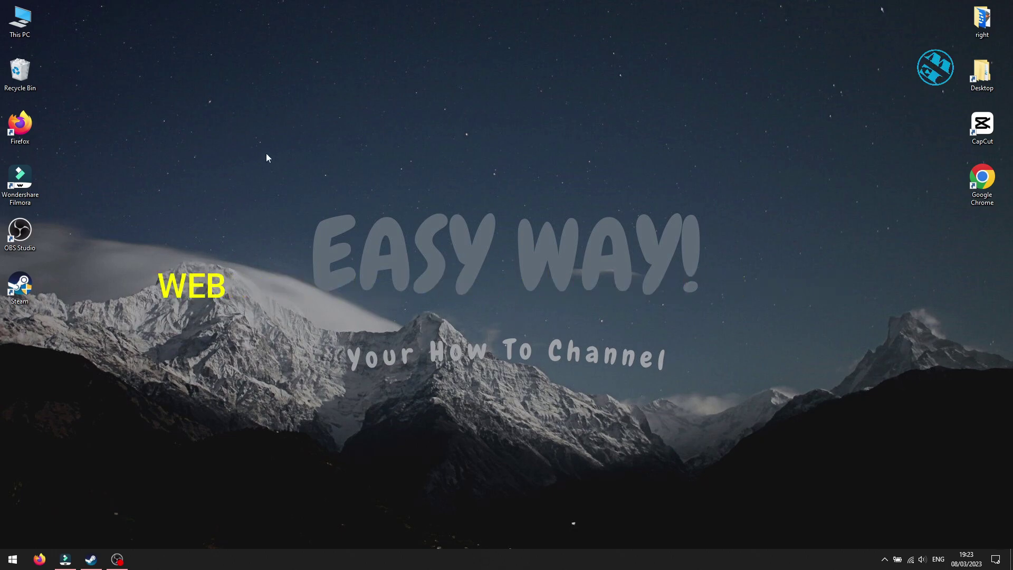
{"action": "left_click", "coordinate": [19, 126]}
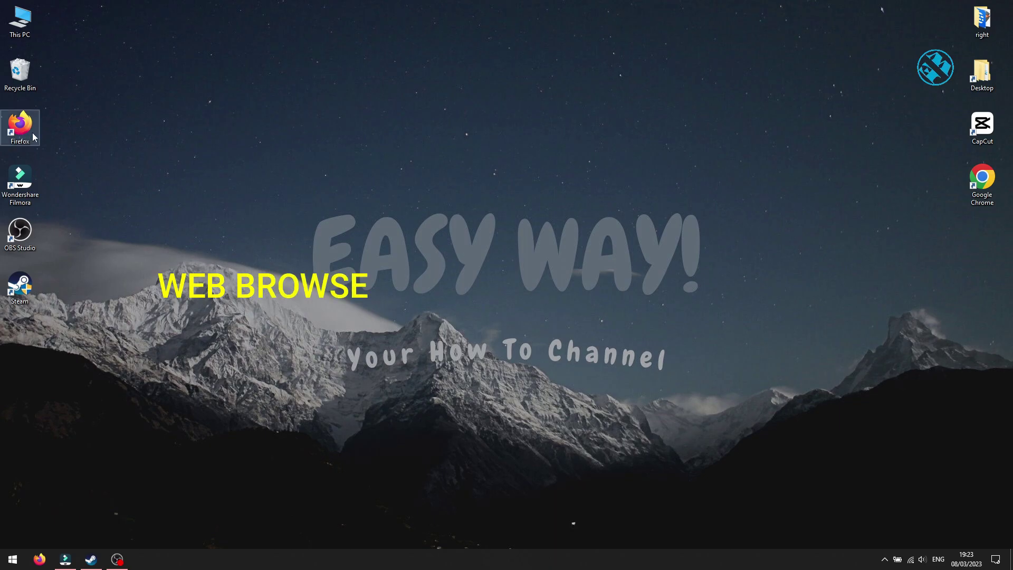
{"action": "left_click", "coordinate": [321, 140]}
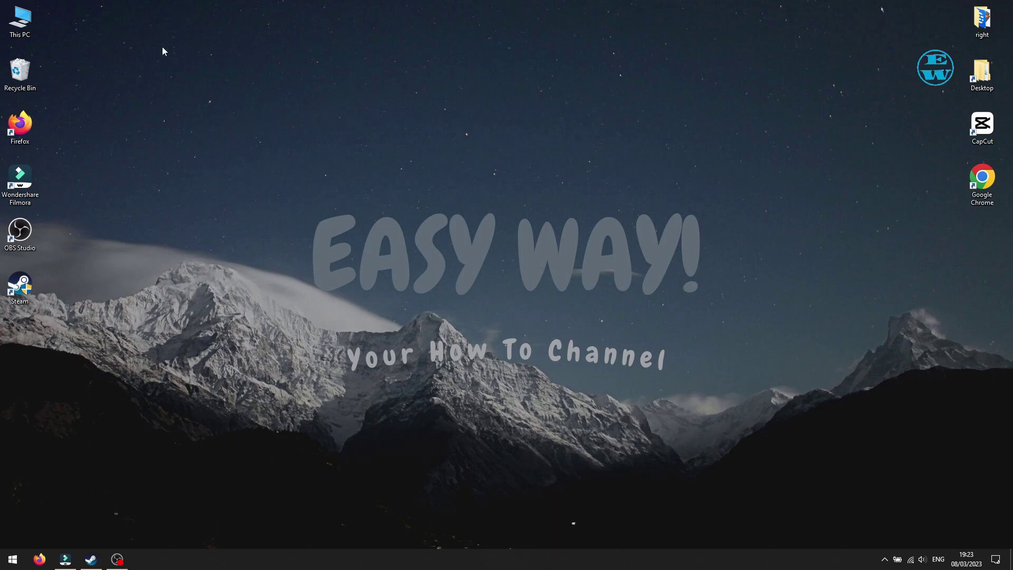
{"action": "left_click", "coordinate": [24, 21]}
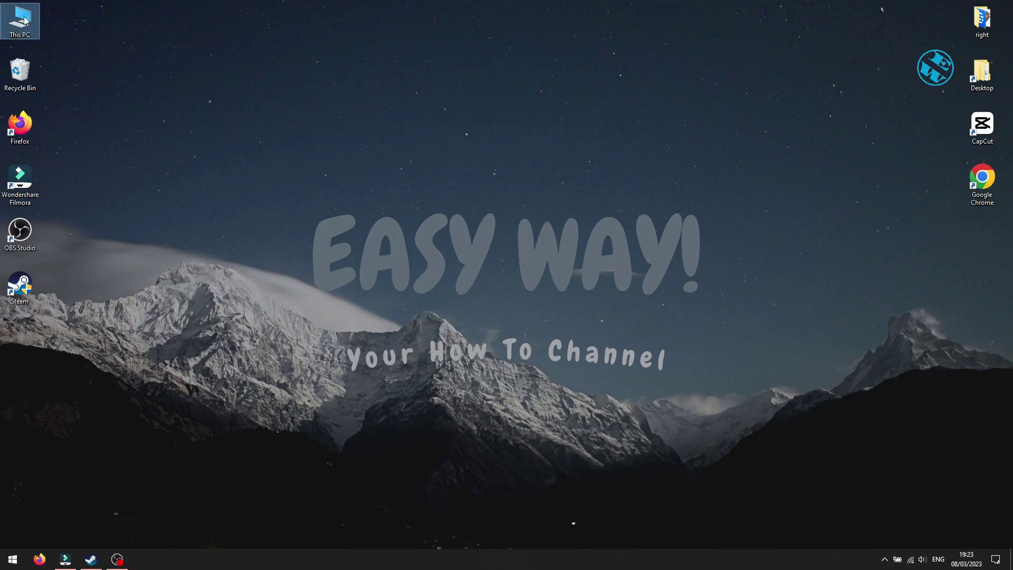
{"action": "double_click", "coordinate": [25, 21]}
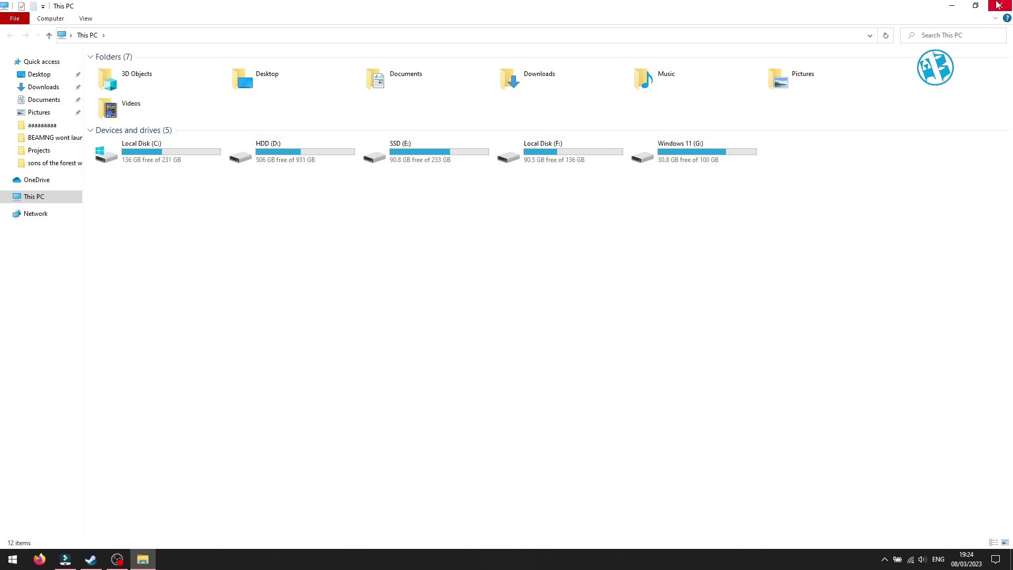
{"action": "left_click", "coordinate": [998, 5]}
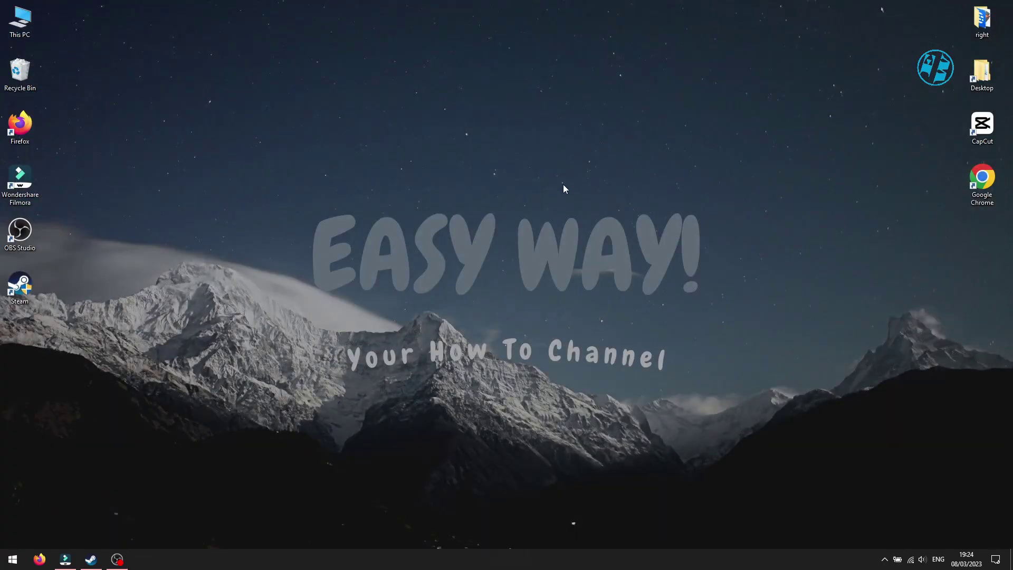